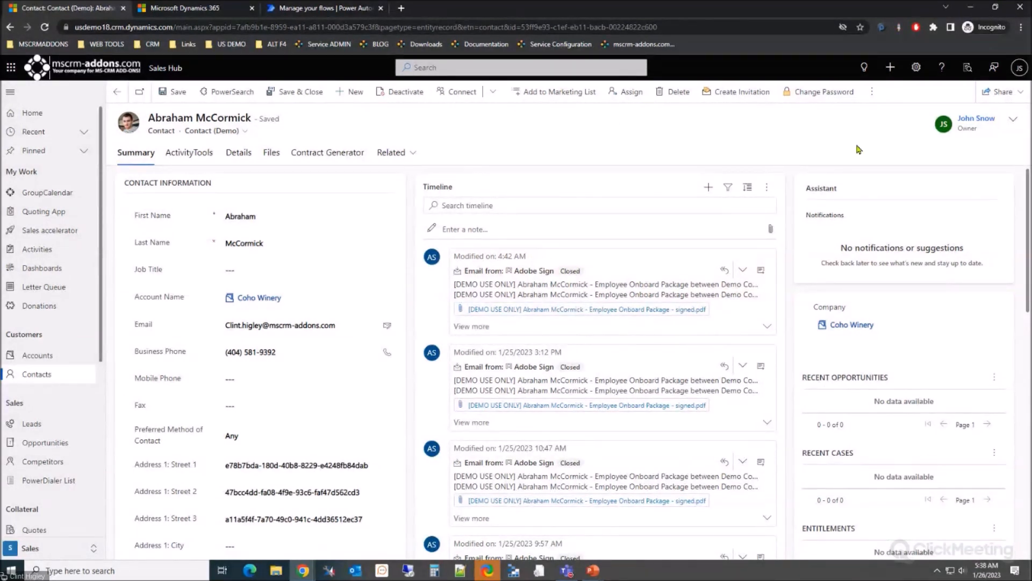
Step: Start document creation for the open contact with the Employee Onboarding Package Docusign - Webinar process, view its templates and document options, and close the dialog
click(872, 94)
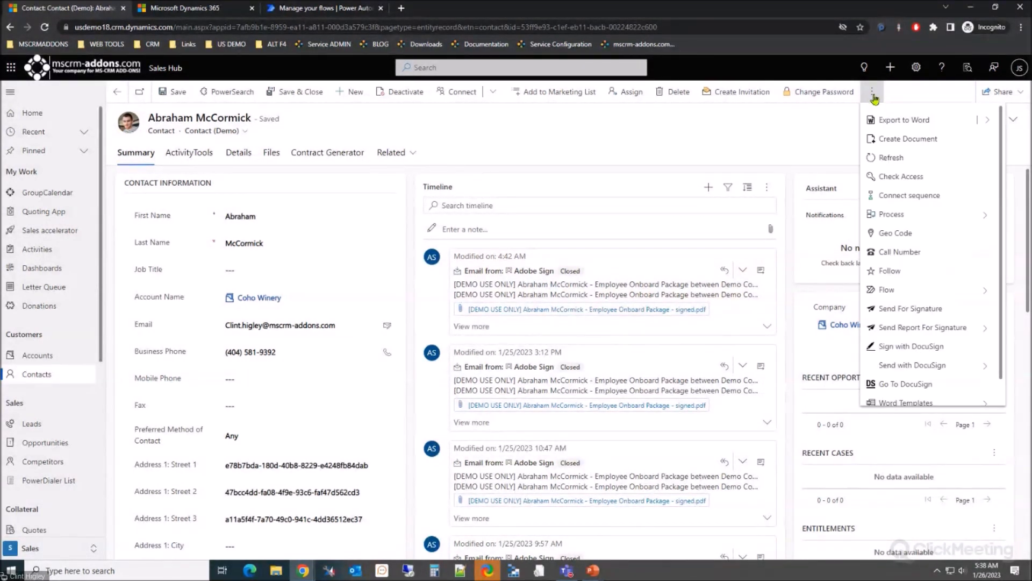
click(896, 140)
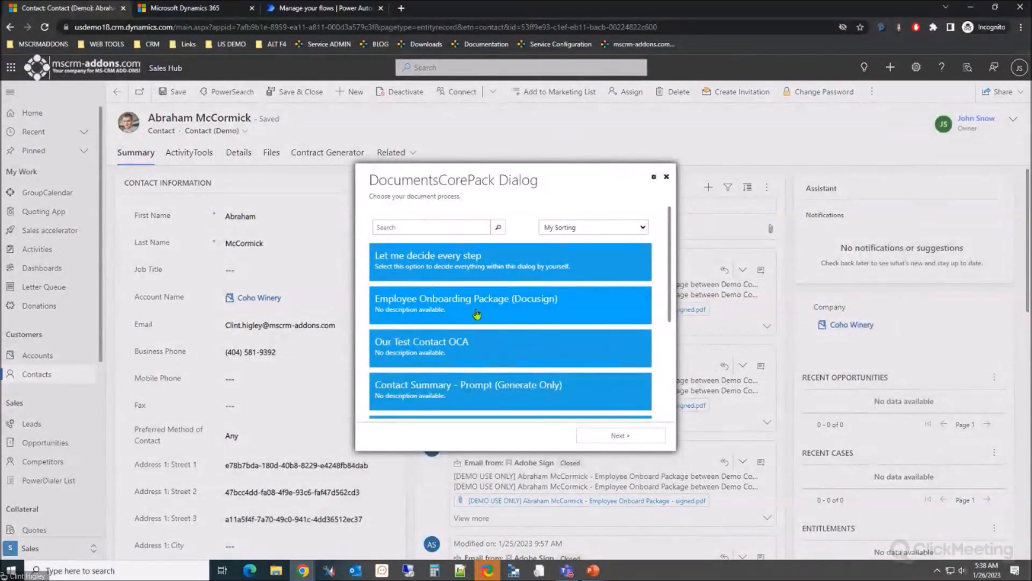
scroll(499, 310, down, 3)
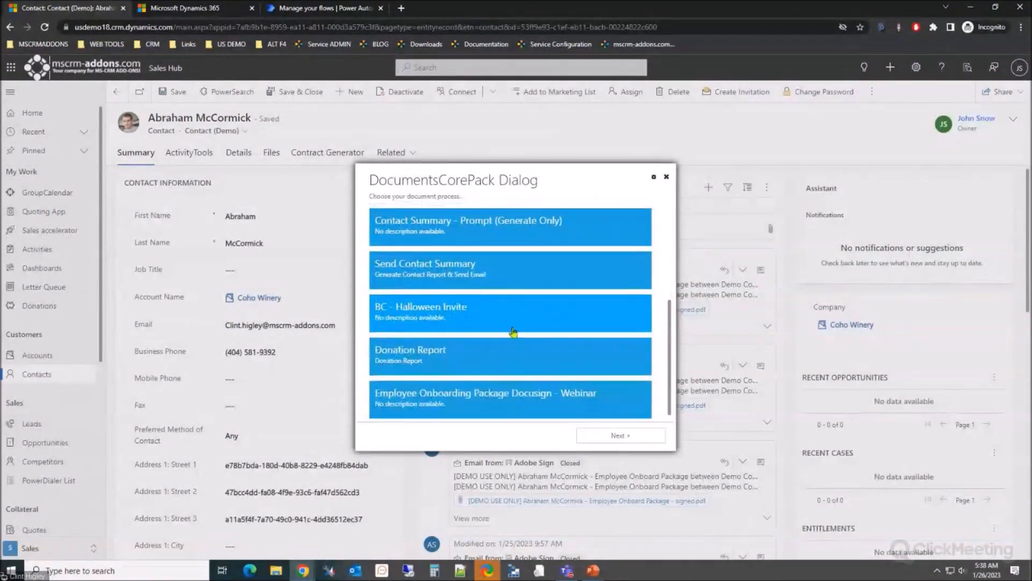
click(481, 401)
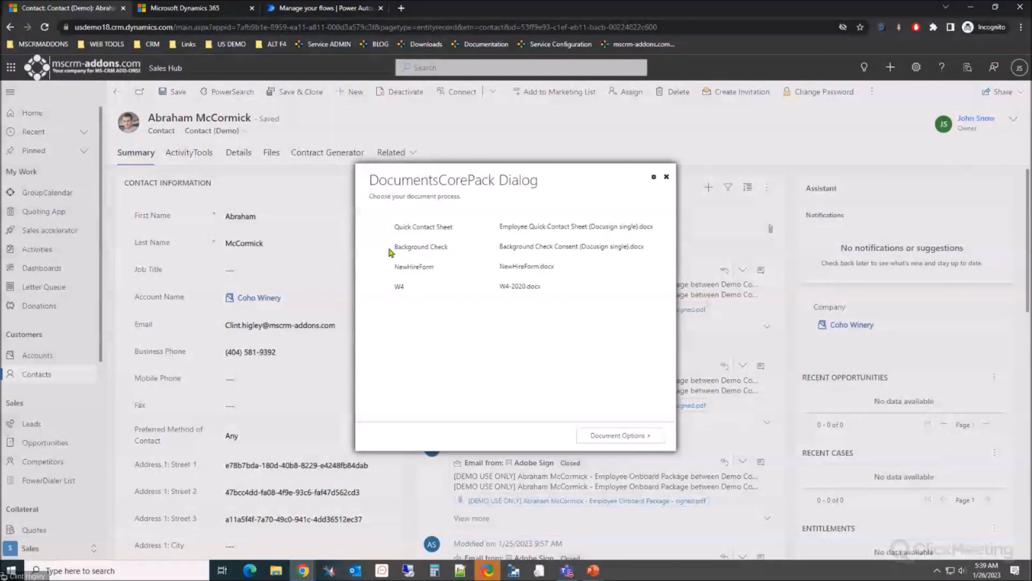
click(618, 437)
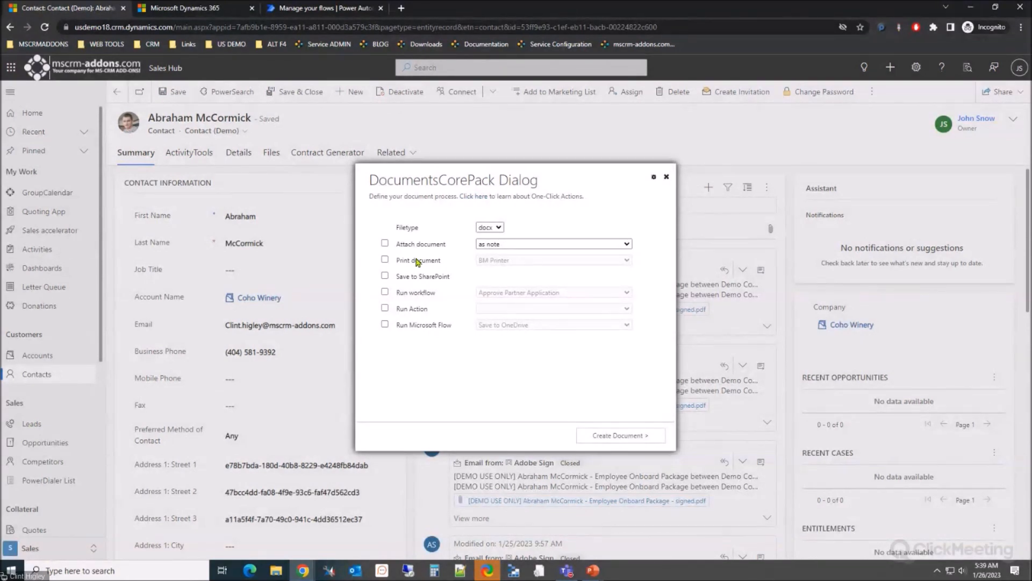
click(666, 178)
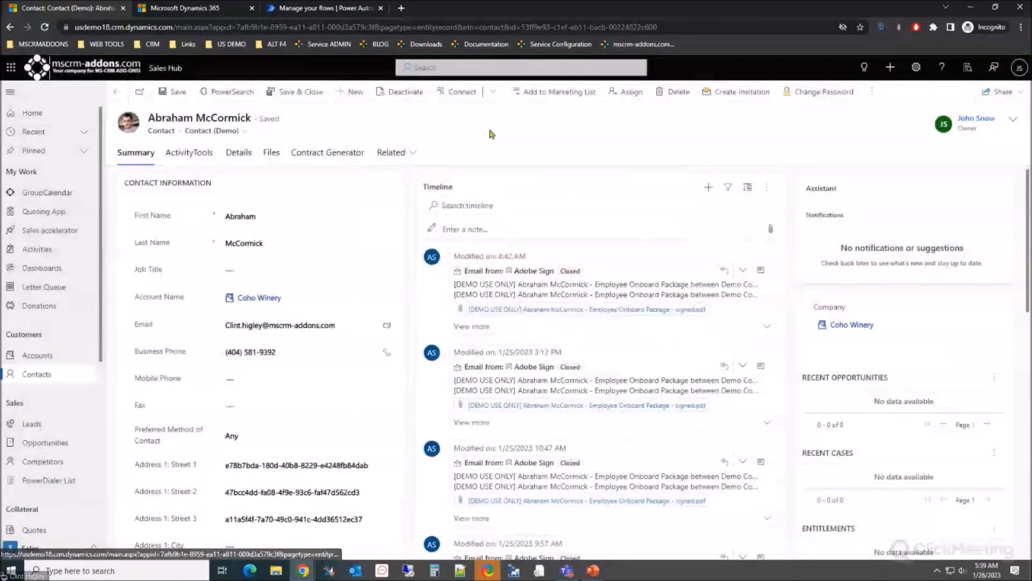
Step: Open the Contact One-Click-Actions in the DocumentsCorePack settings and expand Employee Onboarding Package Docusign - Webinar
click(177, 10)
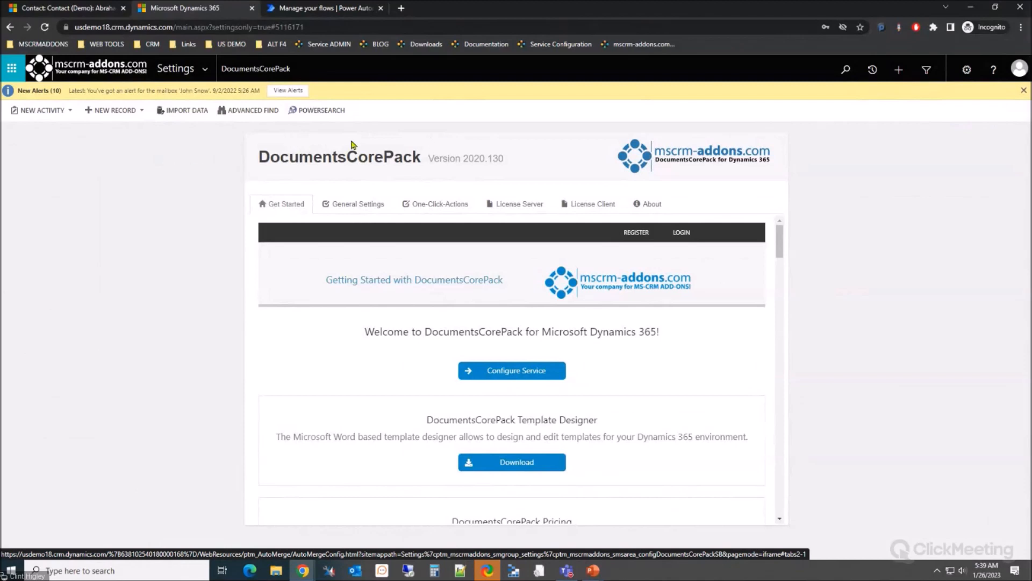
click(438, 208)
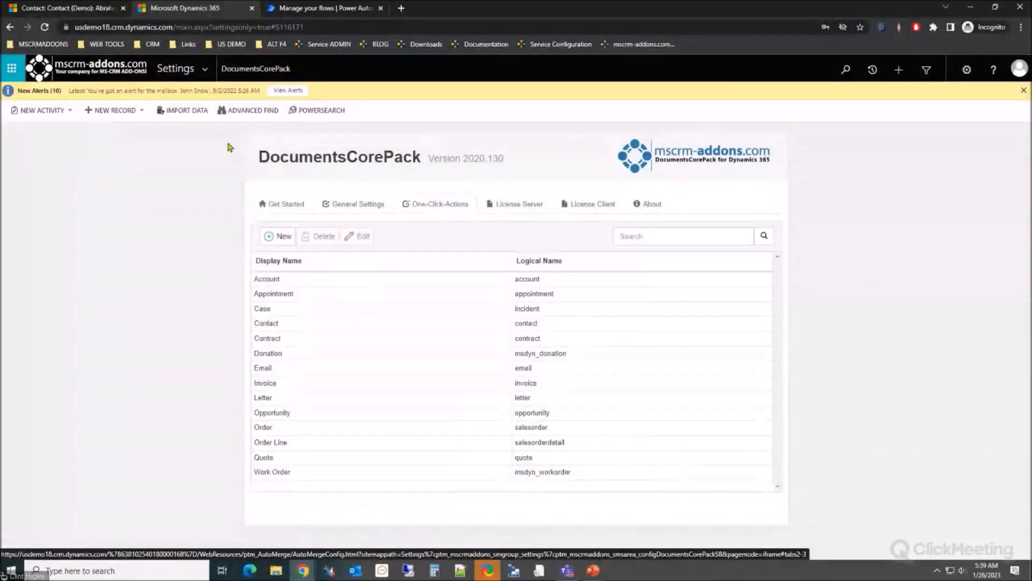
click(264, 324)
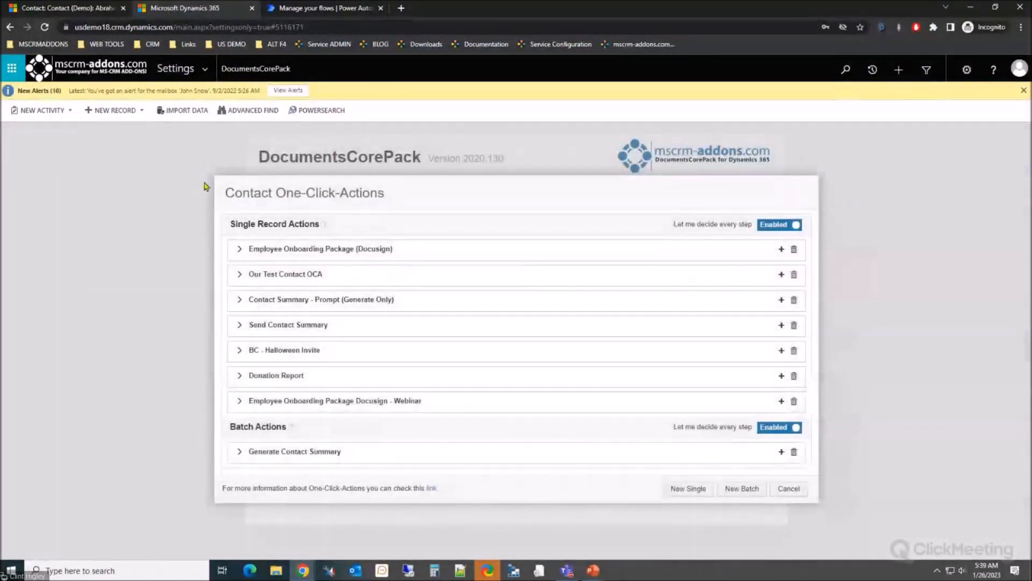
click(236, 401)
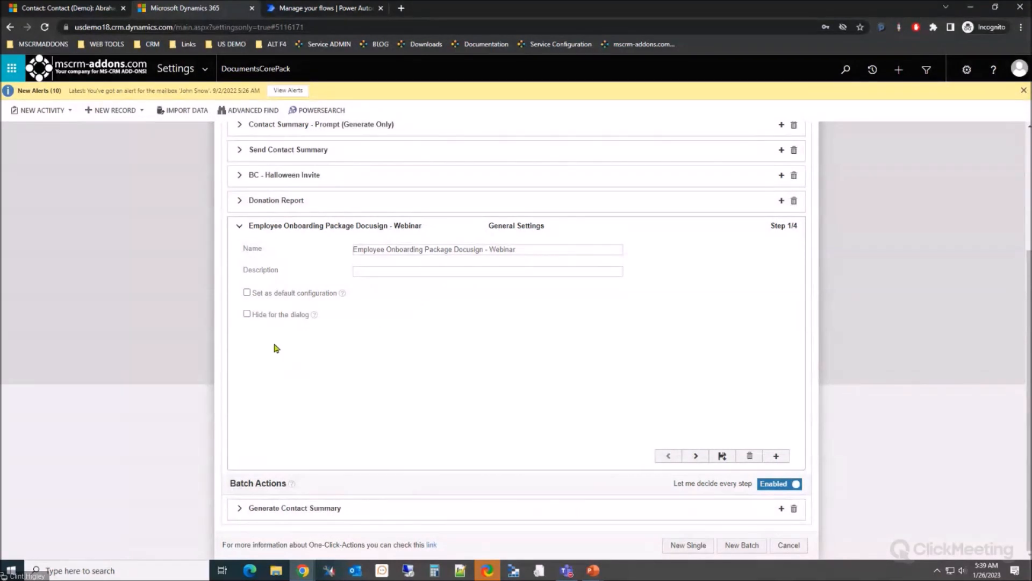
Step: Go to the one-click action's template settings and review the condition on the W4 template, leaving it without edits
click(246, 314)
click(698, 456)
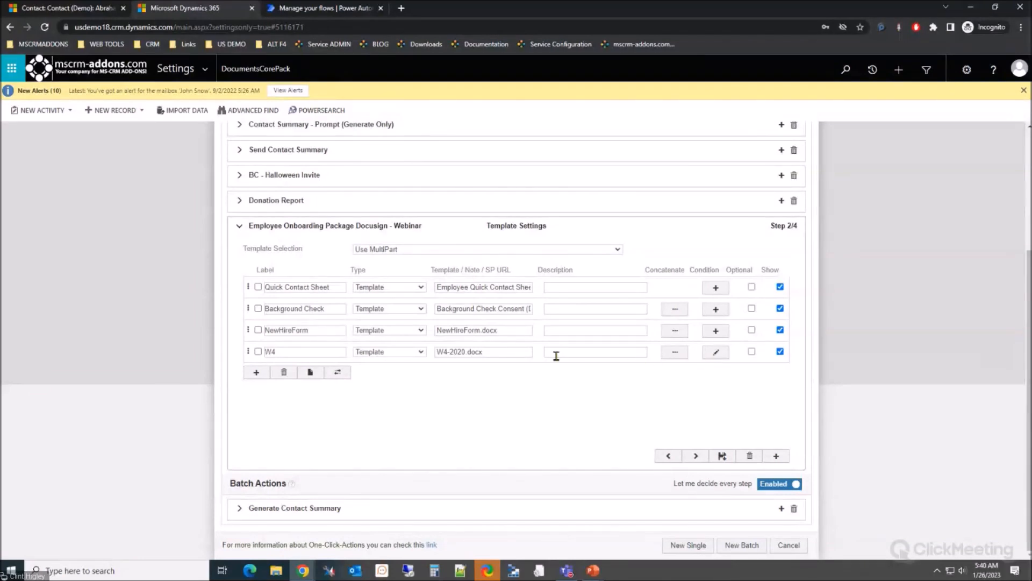
click(717, 353)
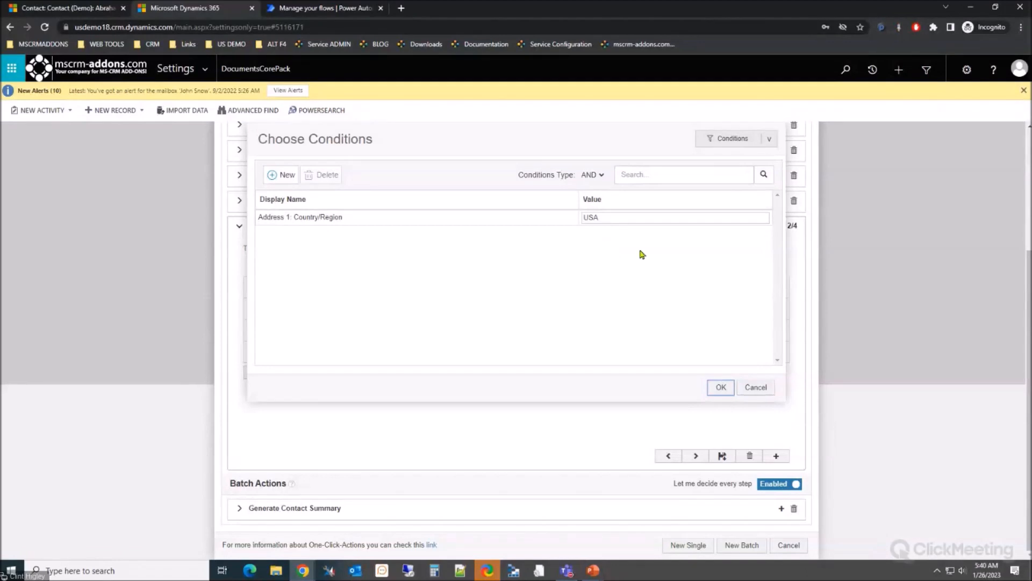
click(756, 389)
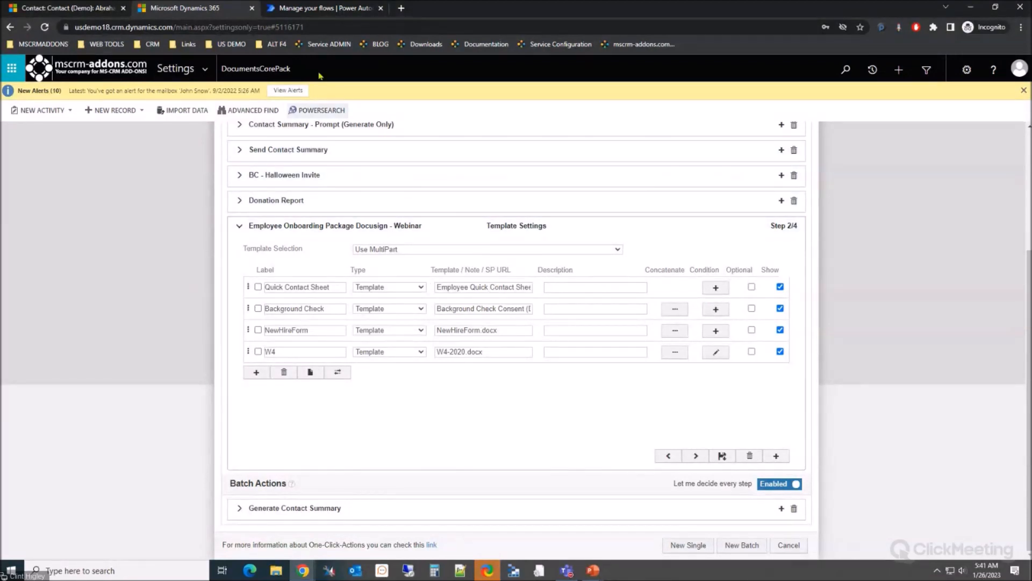
Step: Switch to Power Automate, open the Employee Onboarding Package Docusign - Webinar flow for editing, and expand its Create Employee Onboarding Package OCA action
click(324, 10)
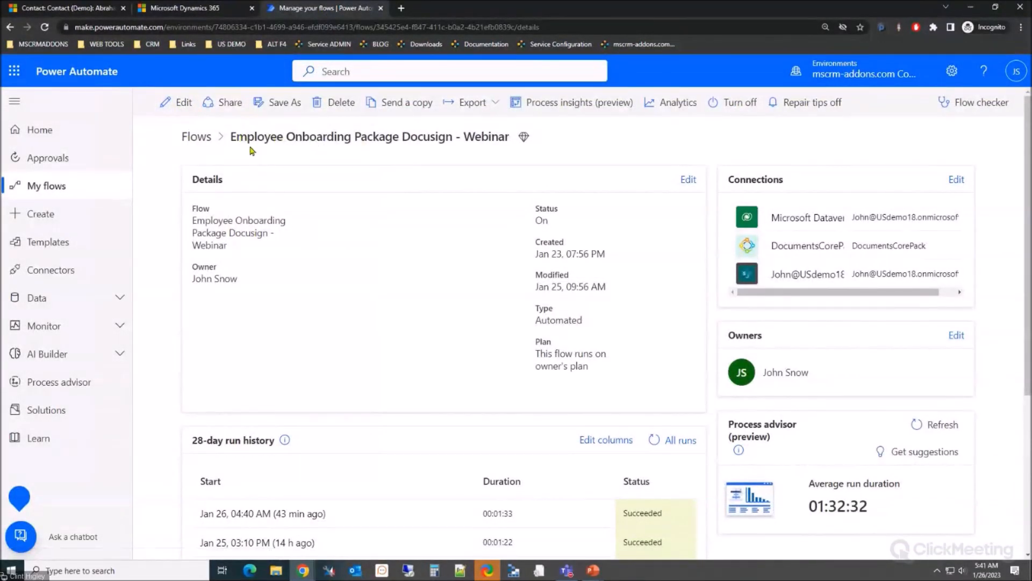
click(171, 102)
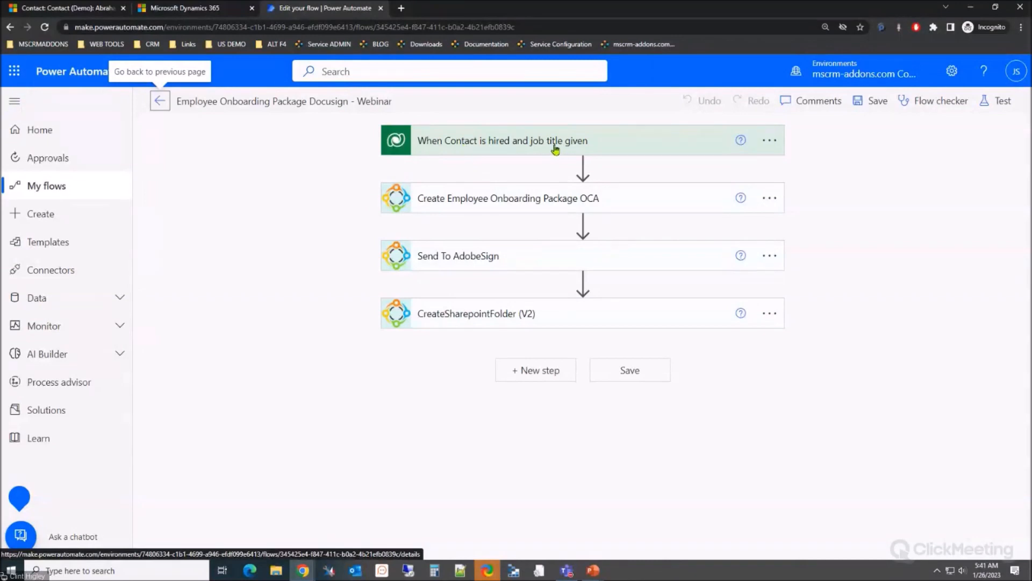
click(490, 201)
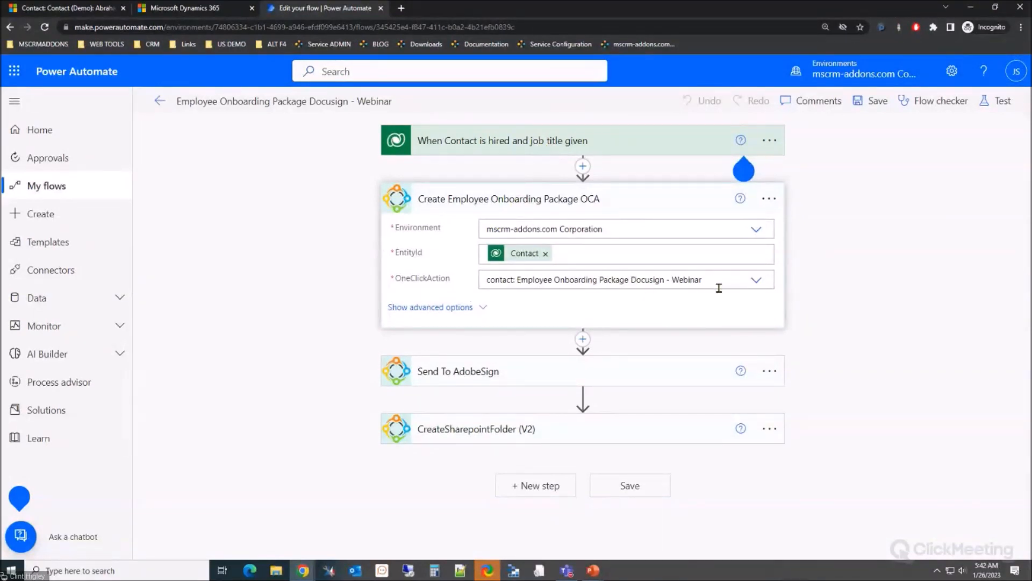
Step: Browse the one-click actions available for the OneClickAction setting of the Create Employee Onboarding Package OCA action
click(758, 283)
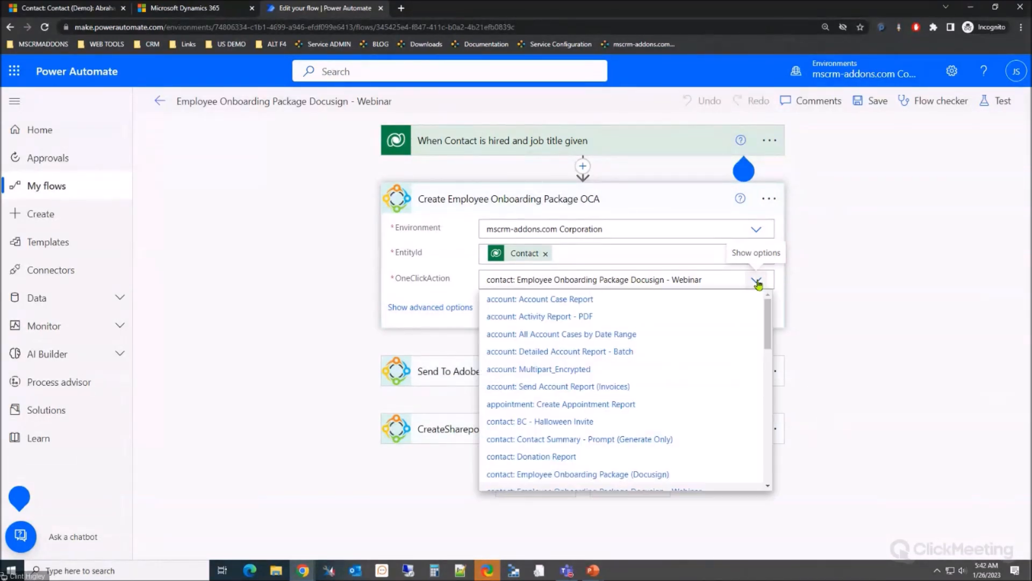
drag(772, 330, 749, 433)
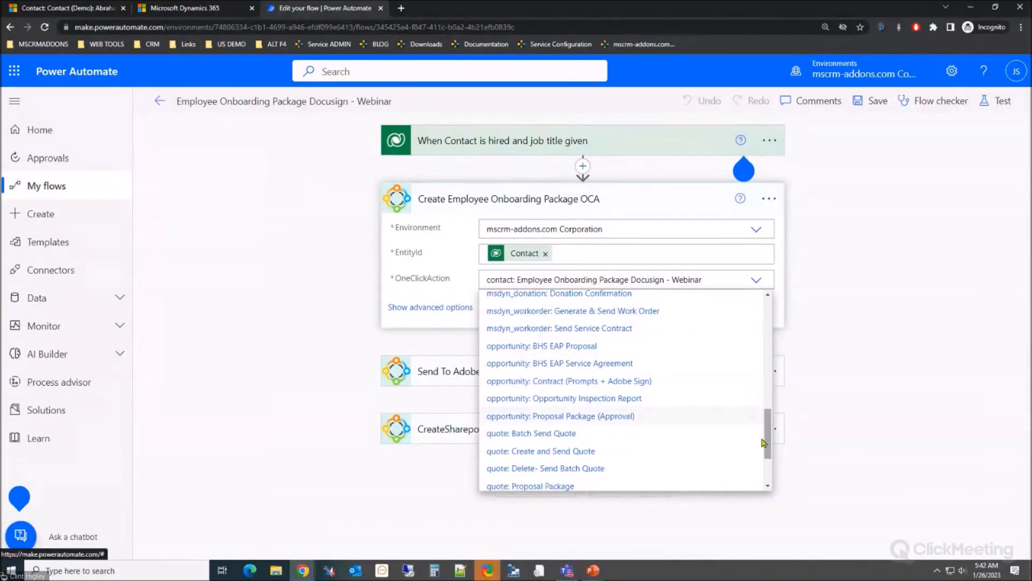
drag(768, 422, 763, 379)
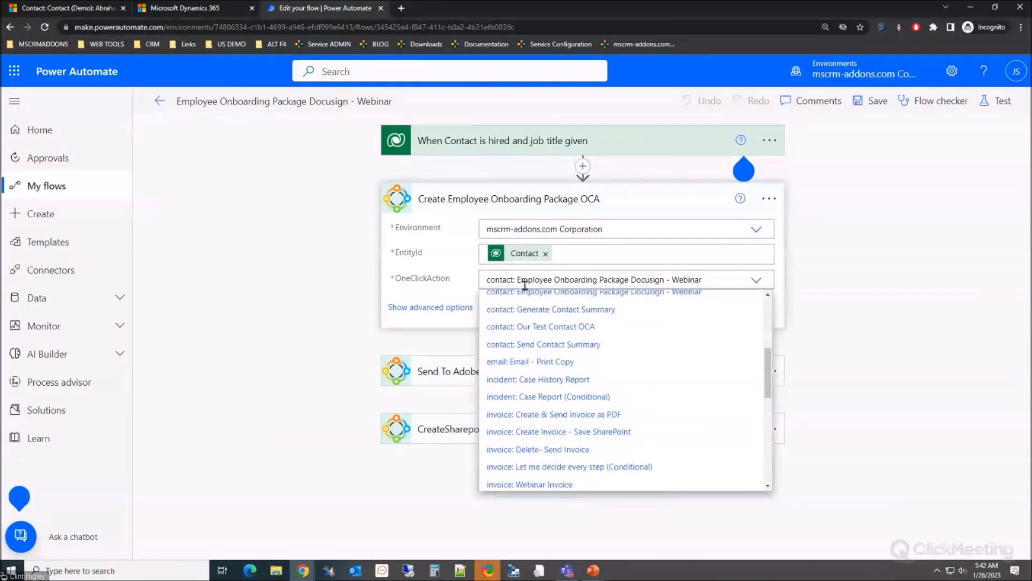
click(864, 284)
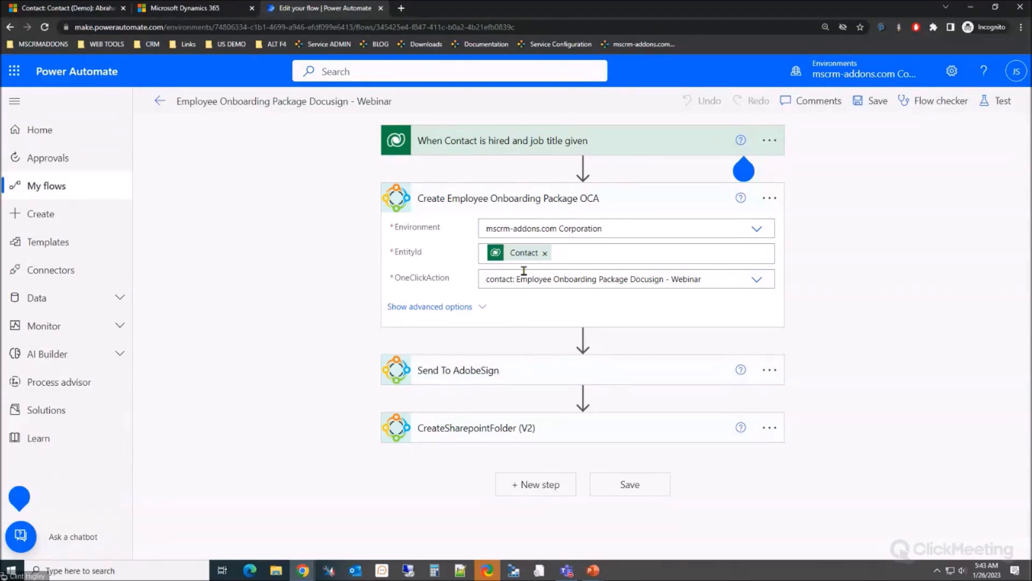
Step: Expand the Send To AdobeSign action and review its entity, document job and available signing provider options
click(455, 374)
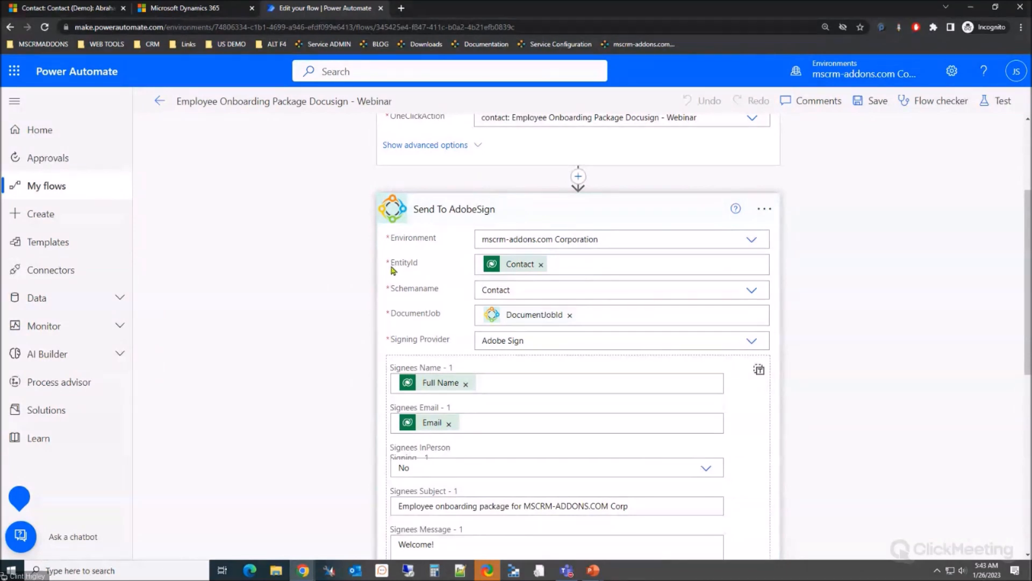
mouse_move(521, 270)
scroll(484, 322, up, 3)
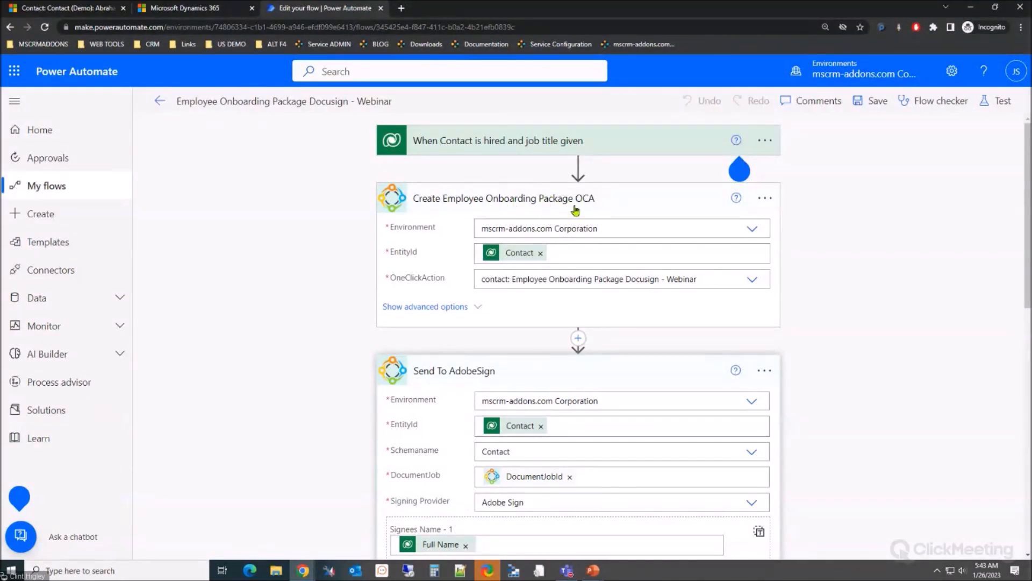
scroll(533, 342, down, 1)
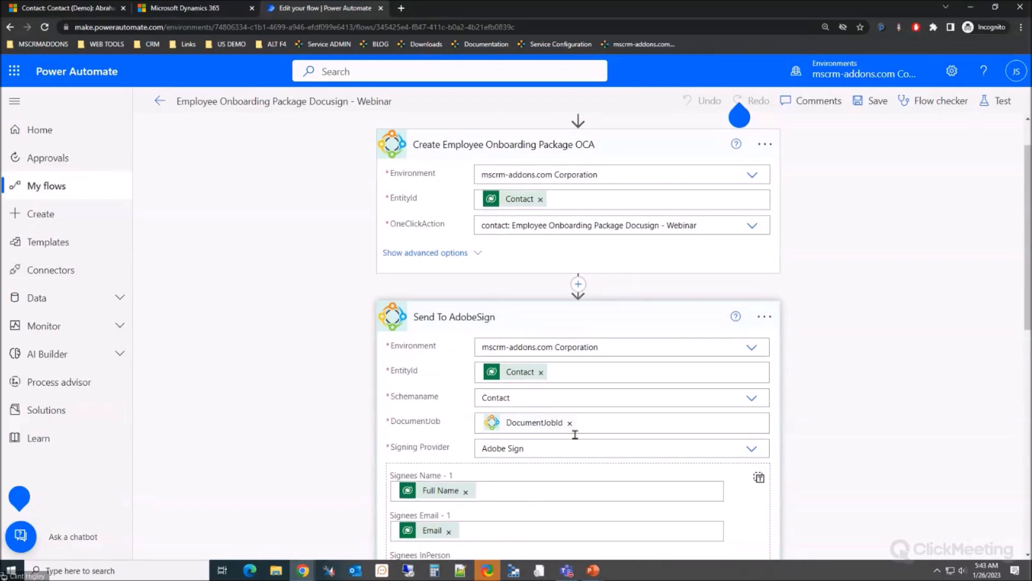
mouse_move(539, 426)
scroll(437, 171, down, 2)
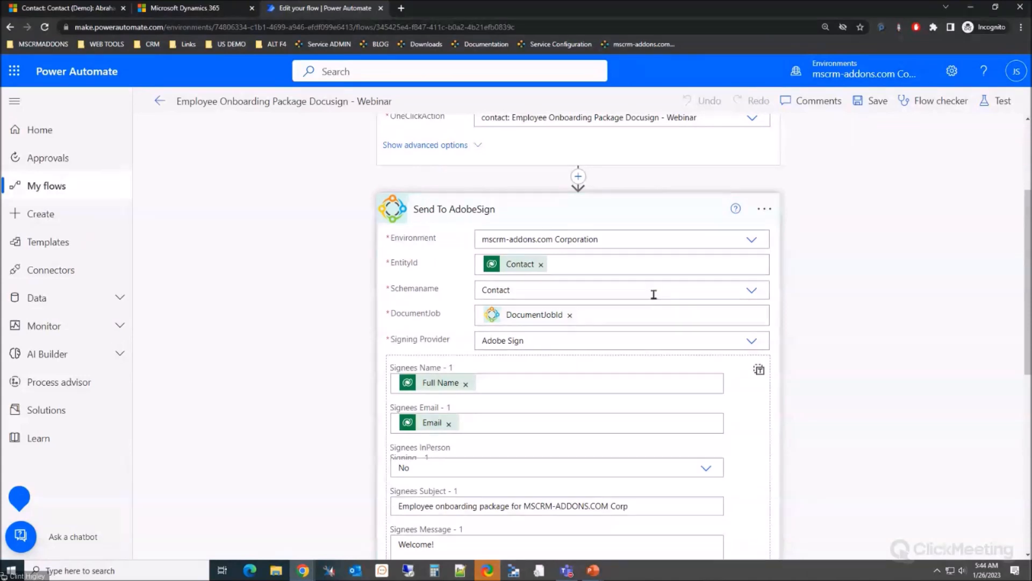
click(753, 343)
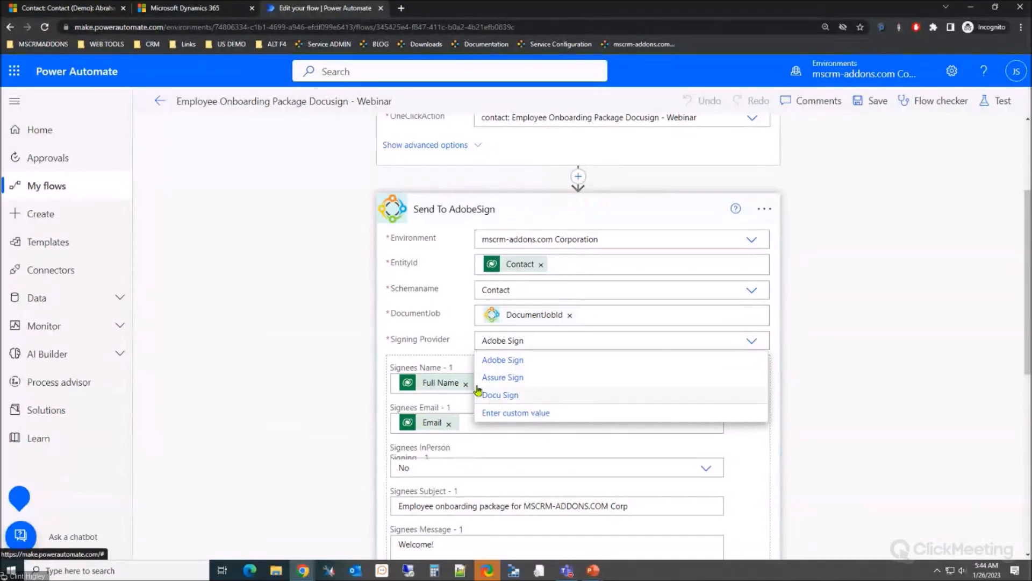
click(310, 303)
Step: Examine the first signee's name, email, in-person signing, subject and message settings in the Send To AdobeSign action
scroll(312, 291, down, 4)
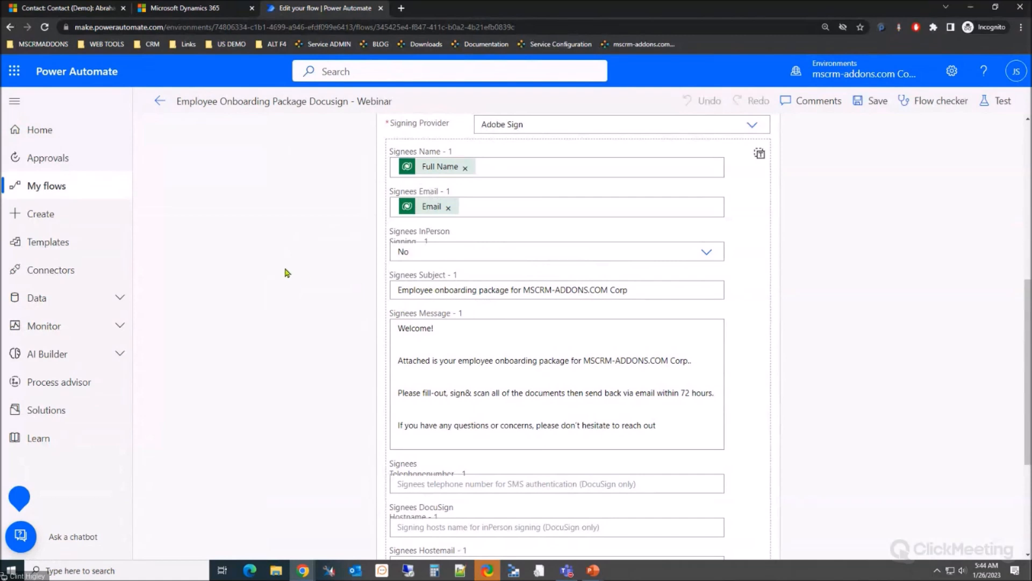
scroll(286, 272, down, 2)
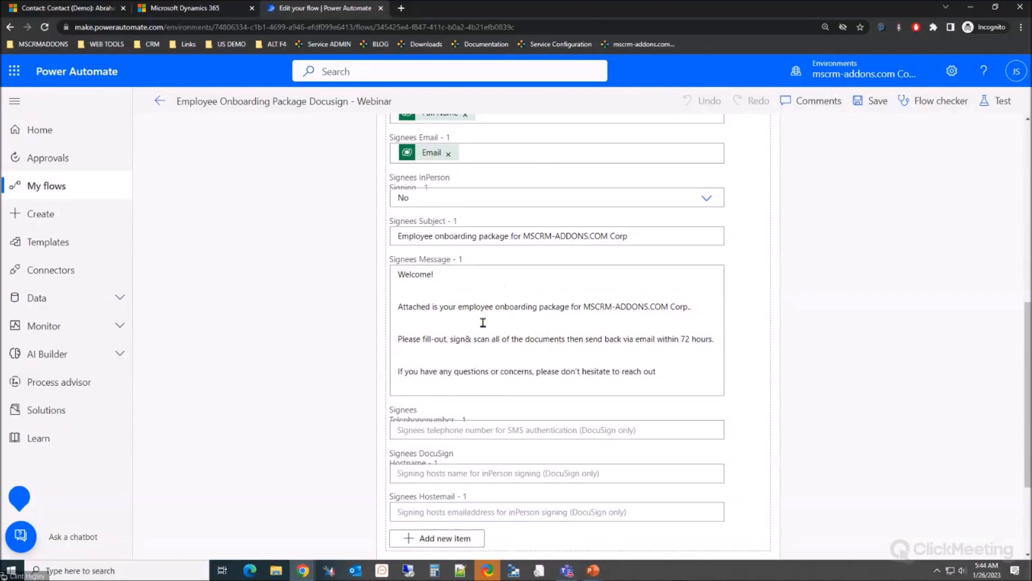
scroll(467, 315, down, 2)
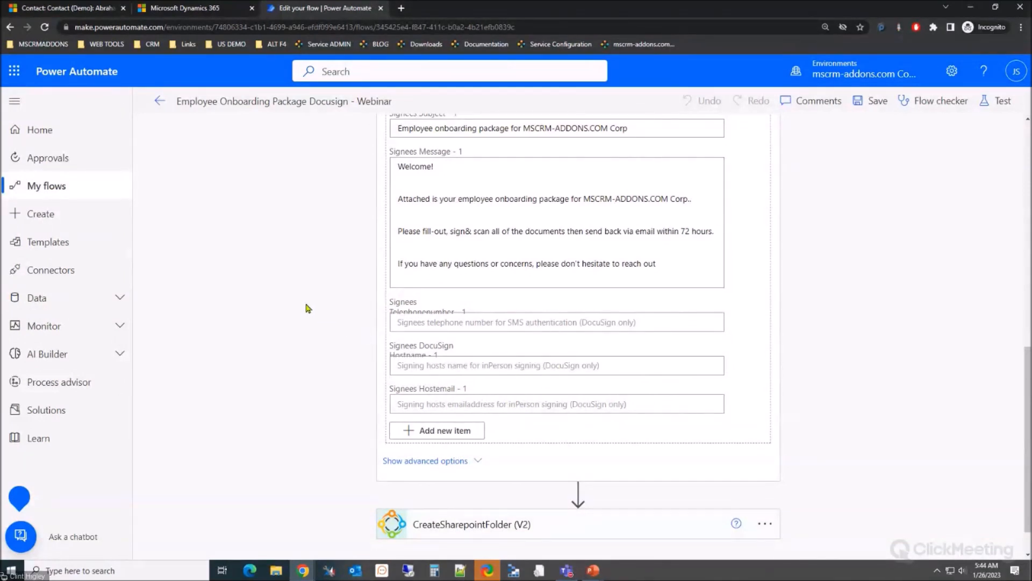
scroll(308, 308, up, 3)
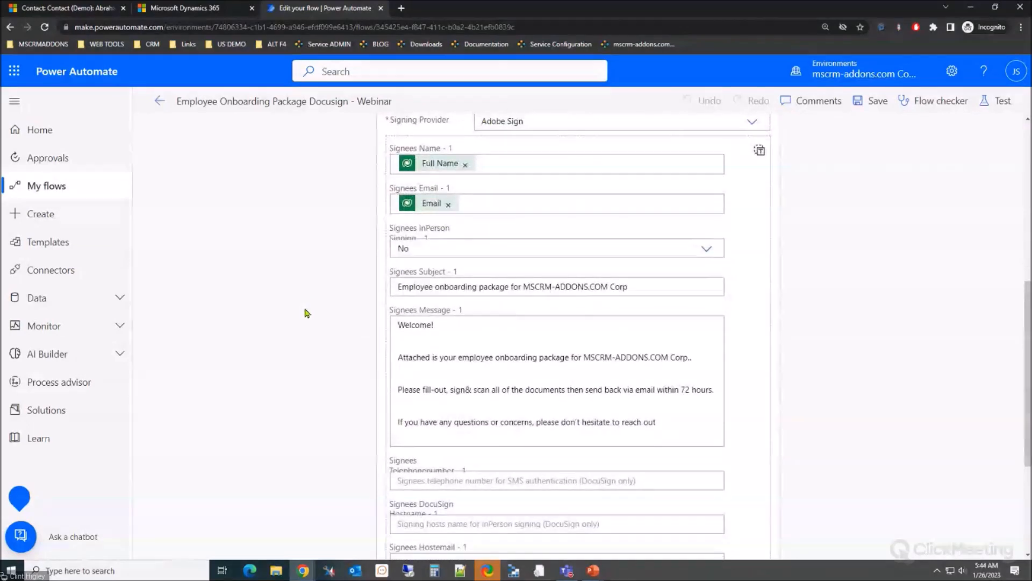
scroll(308, 314, down, 4)
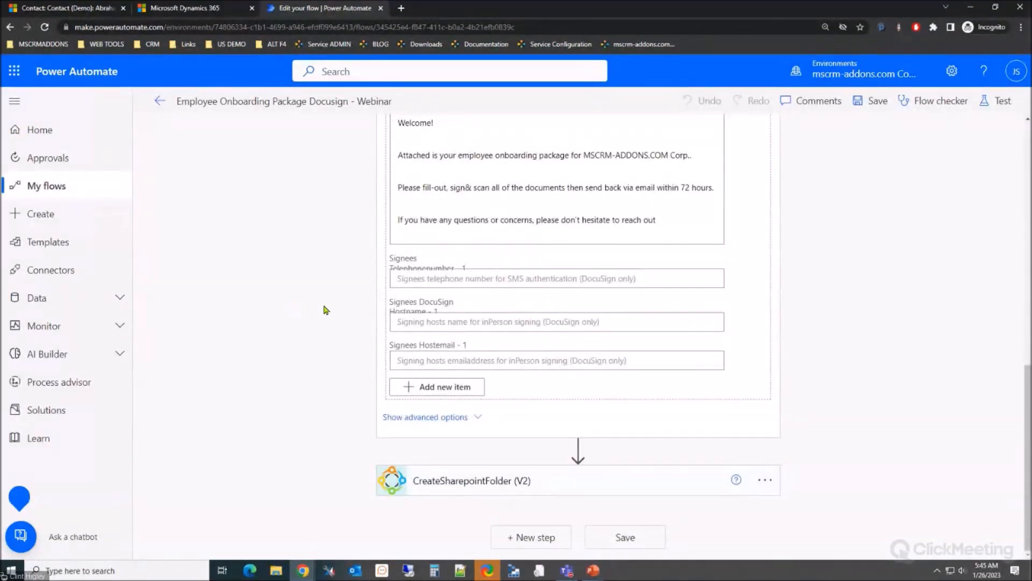
Step: Add a second signee item to the Send To AdobeSign action and look over its empty fields
click(438, 388)
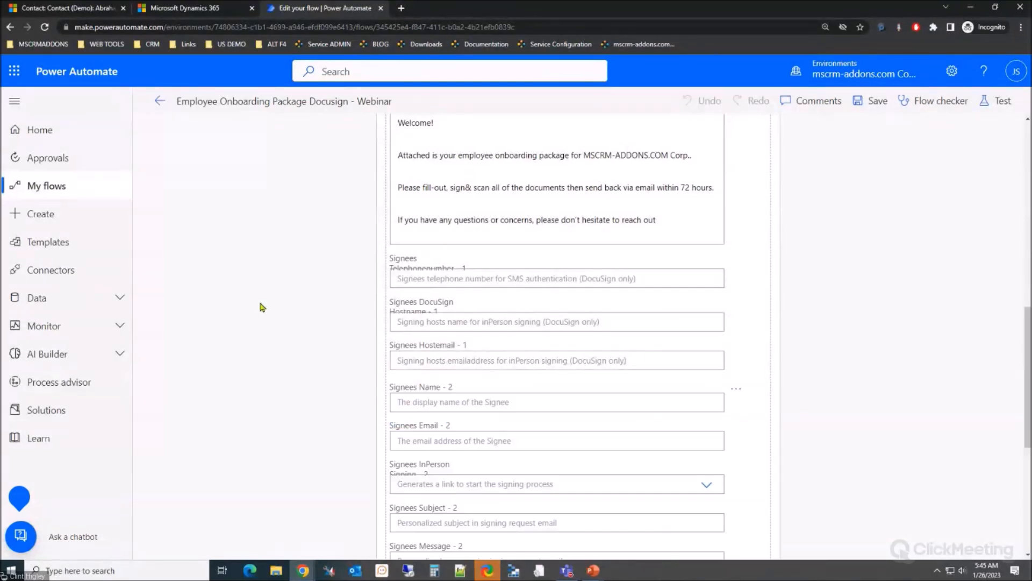
scroll(261, 307, down, 2)
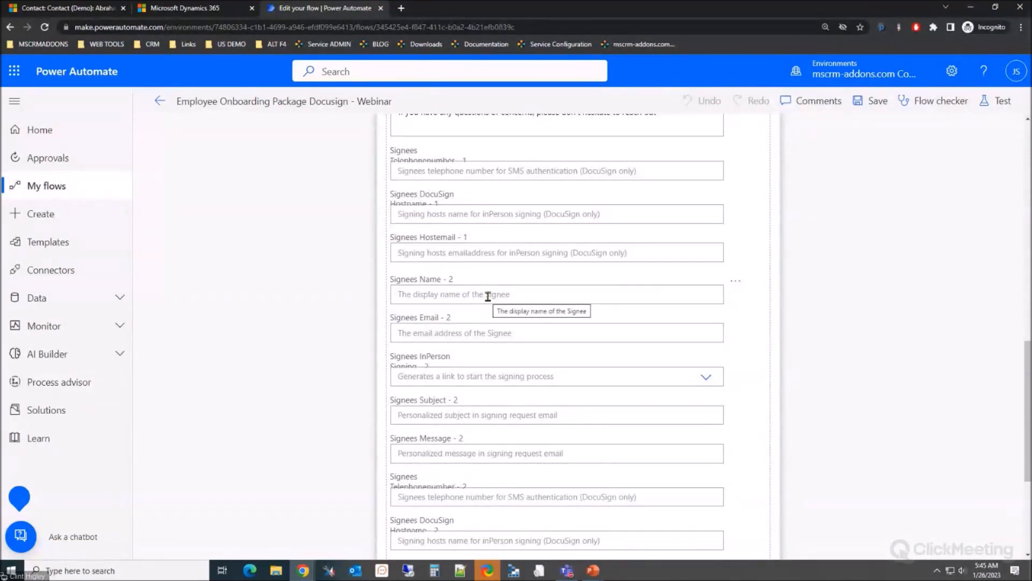
scroll(466, 329, down, 1)
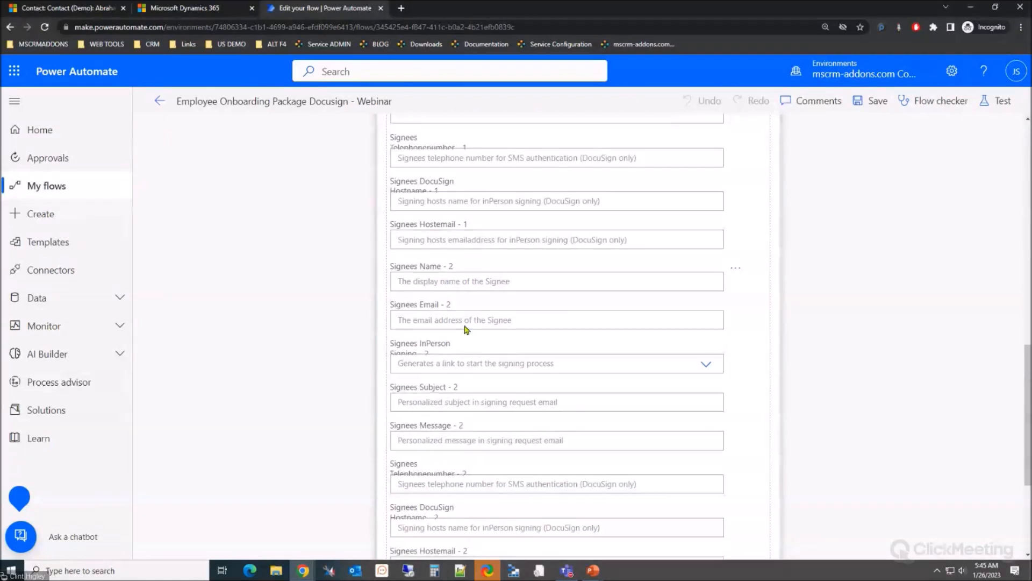
scroll(466, 329, down, 1)
scroll(461, 328, down, 3)
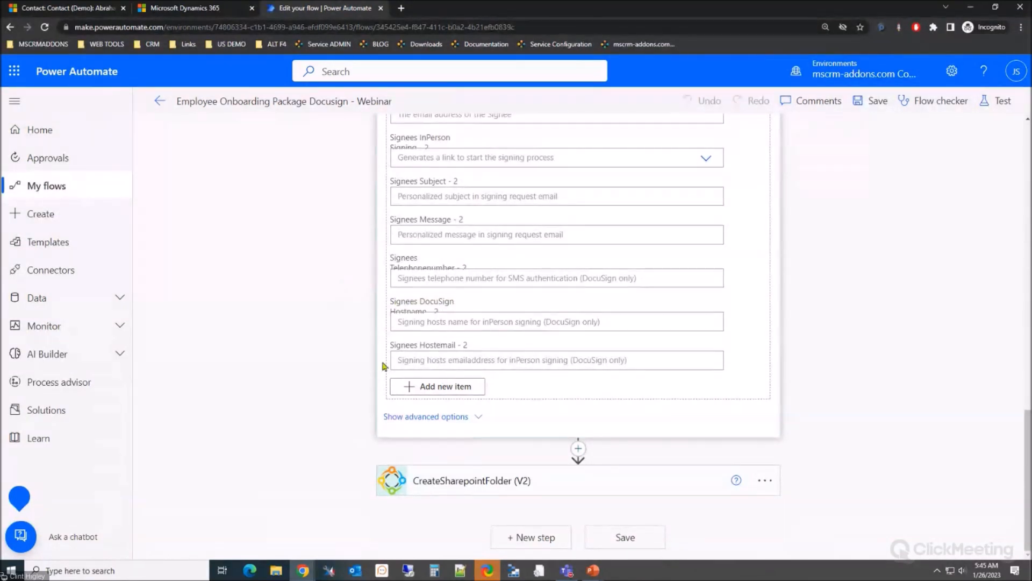
Step: Expand the CreateSharepointFolder (V2) action and examine its entity, schema and folder name settings
scroll(299, 275, down, 4)
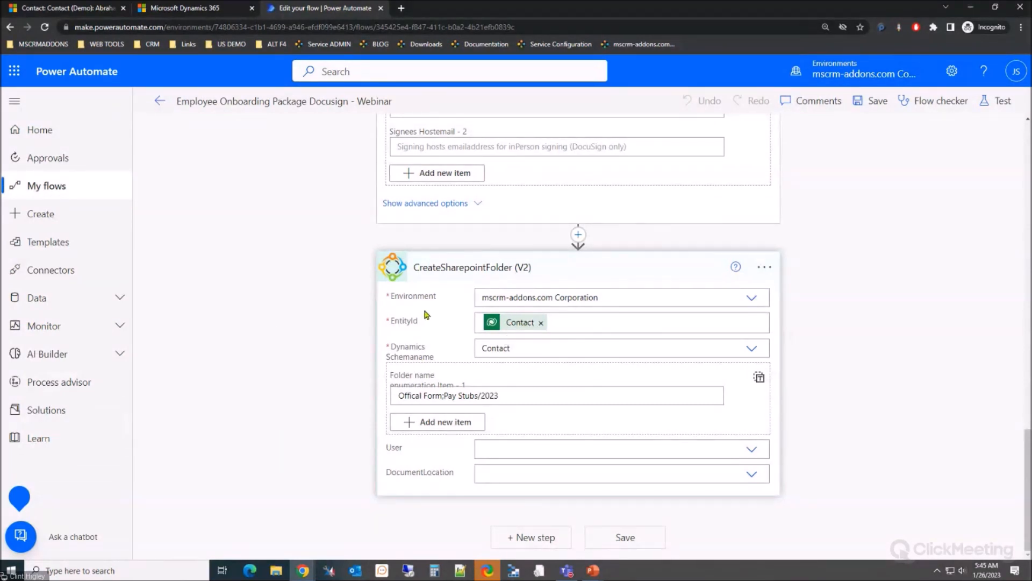
Step: Examine the folder name entry in the CreateSharepointFolder (V2) action, including its separator and nested subfolder path
mouse_move(523, 326)
drag(502, 396, 394, 394)
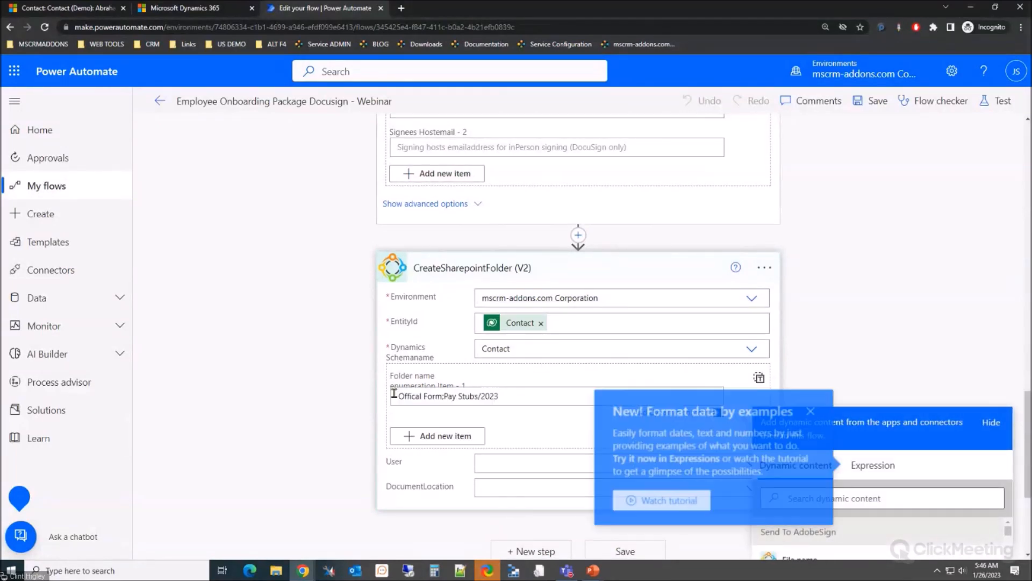
click(816, 408)
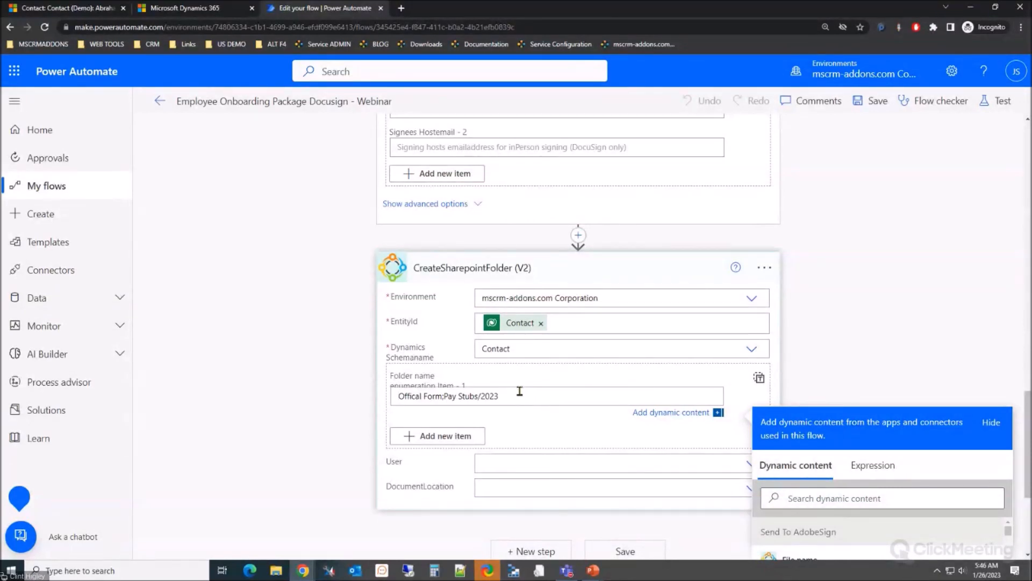
scroll(346, 348, down, 1)
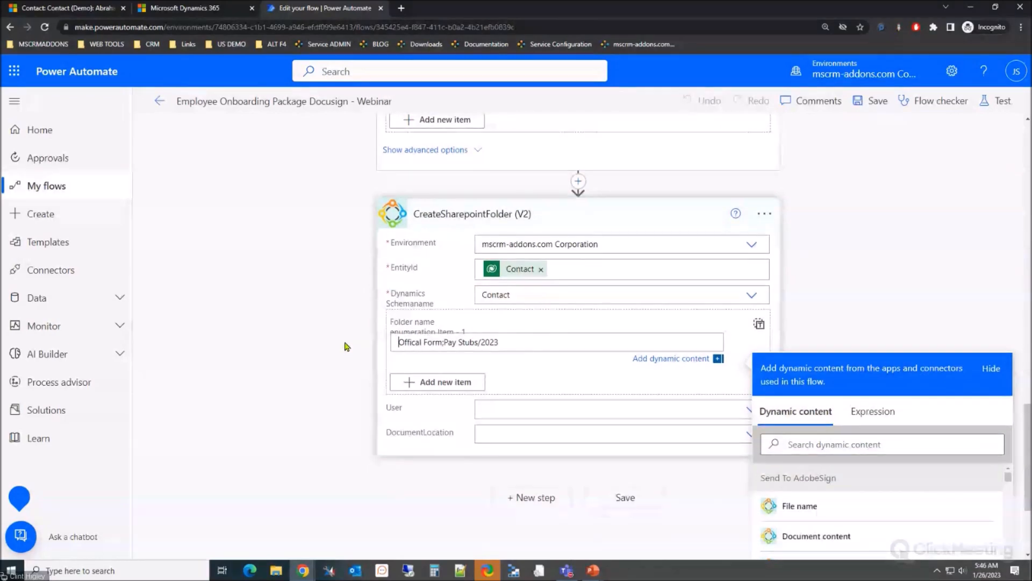
Step: Collapse the expanded CreateSharepointFolder (V2), Send To AdobeSign and Create Employee Onboarding Package OCA actions to show the whole flow
scroll(478, 327, up, 2)
scroll(296, 300, up, 15)
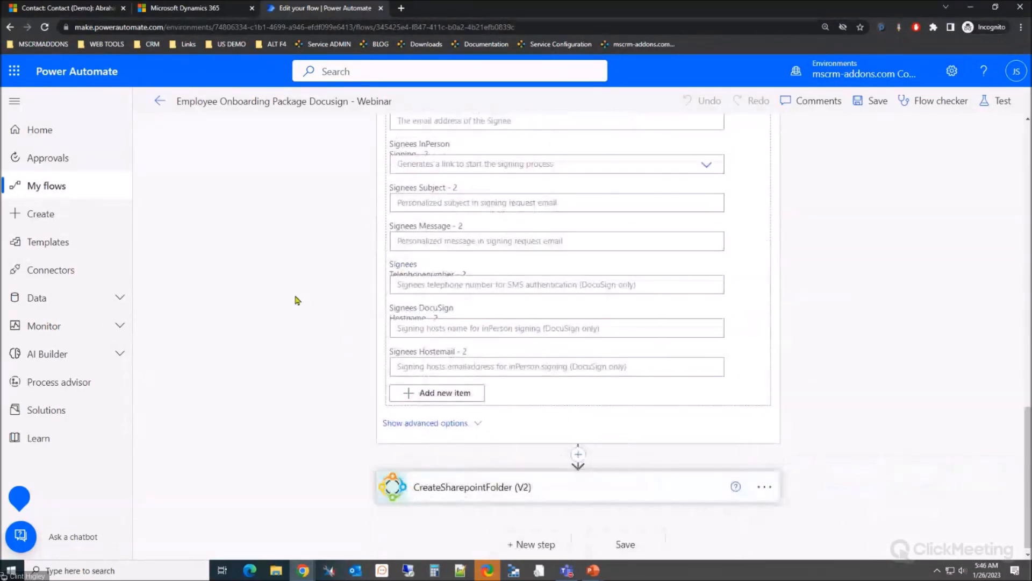
scroll(451, 217, up, 5)
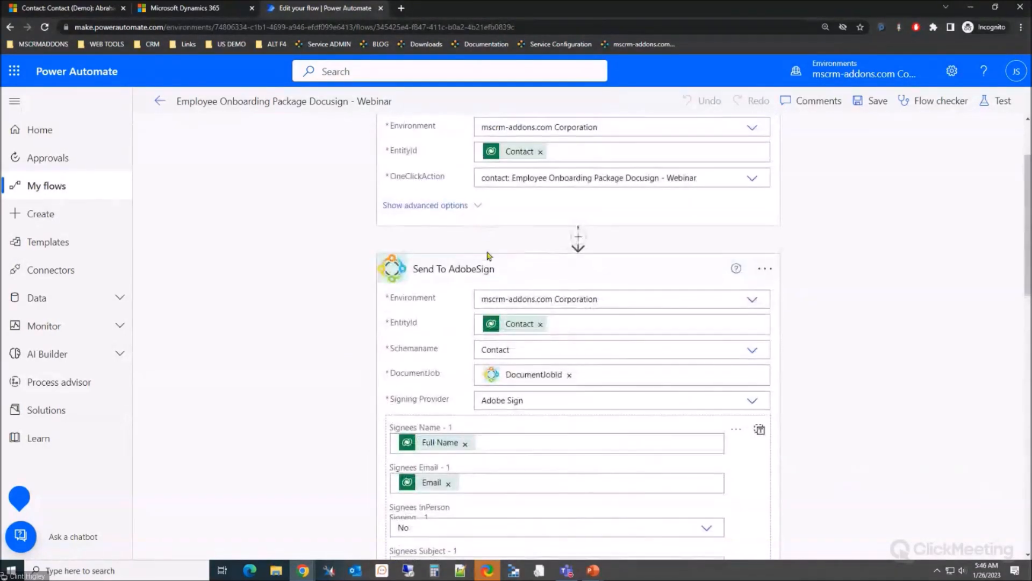
click(454, 270)
click(458, 204)
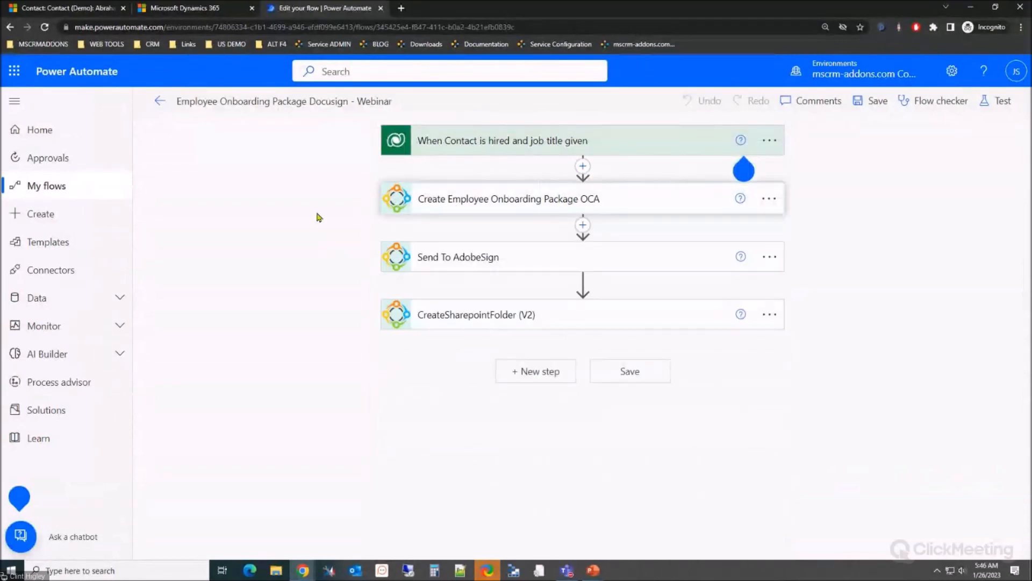
Step: Set the contact's job title to Lead Tester in Dynamics 365 and start saving the record
click(52, 9)
click(265, 271)
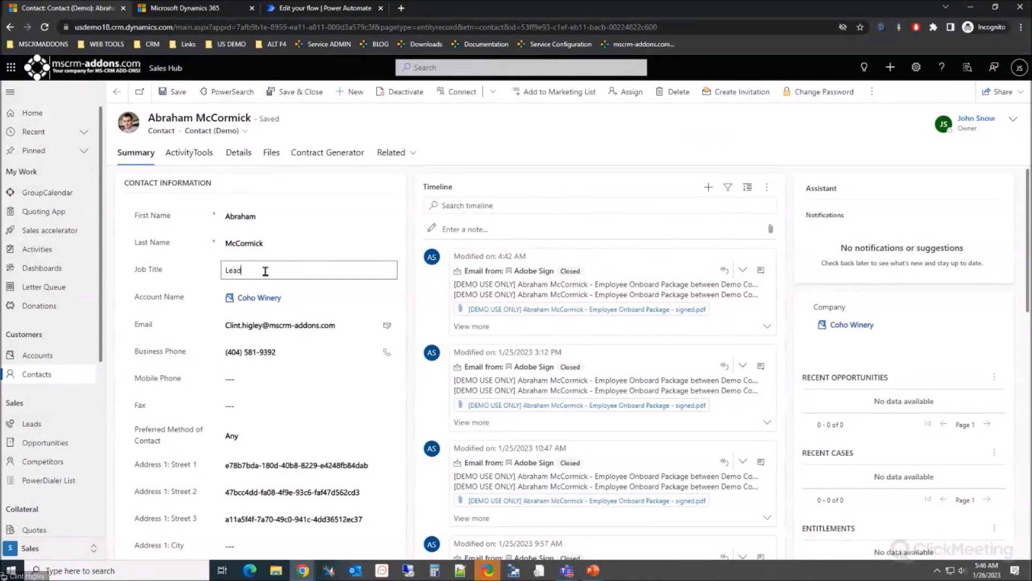
text(Lead Tester)
click(178, 93)
Step: Return to Power Automate, leave the flow editor for the flow's details page and check its 28-day run history for a new run
click(339, 10)
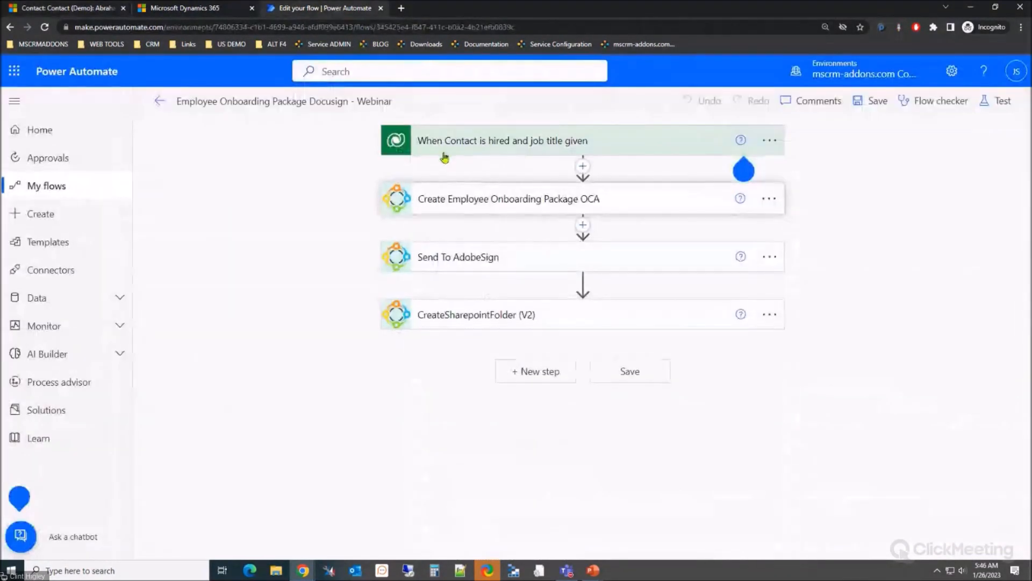
click(157, 101)
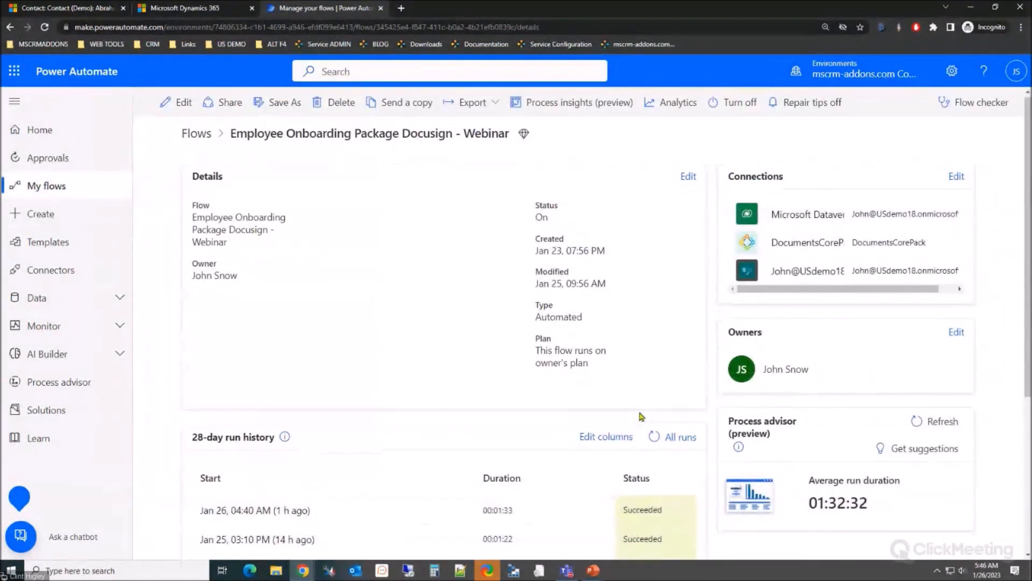
scroll(669, 398, down, 1)
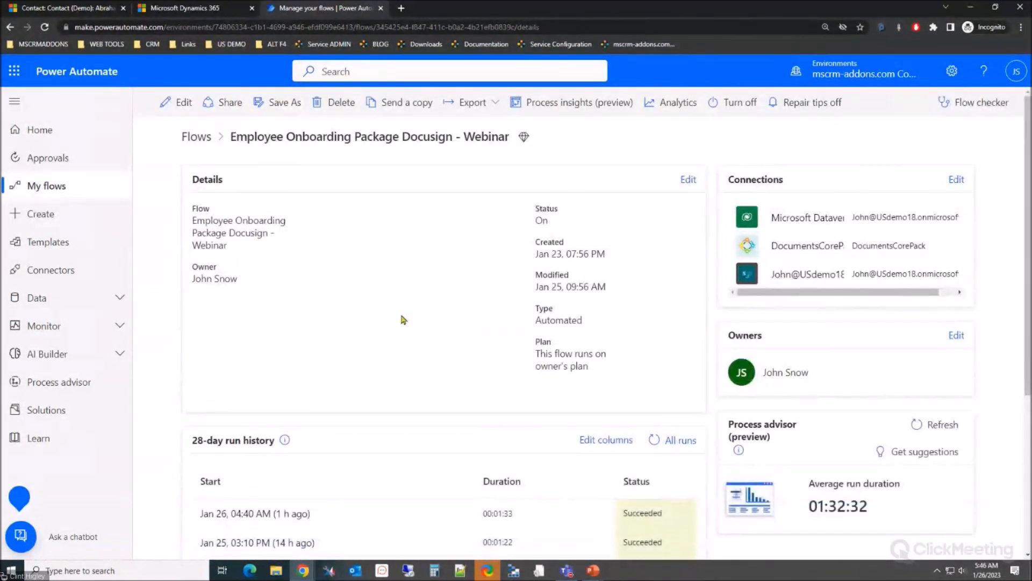
scroll(402, 320, down, 1)
scroll(399, 322, down, 1)
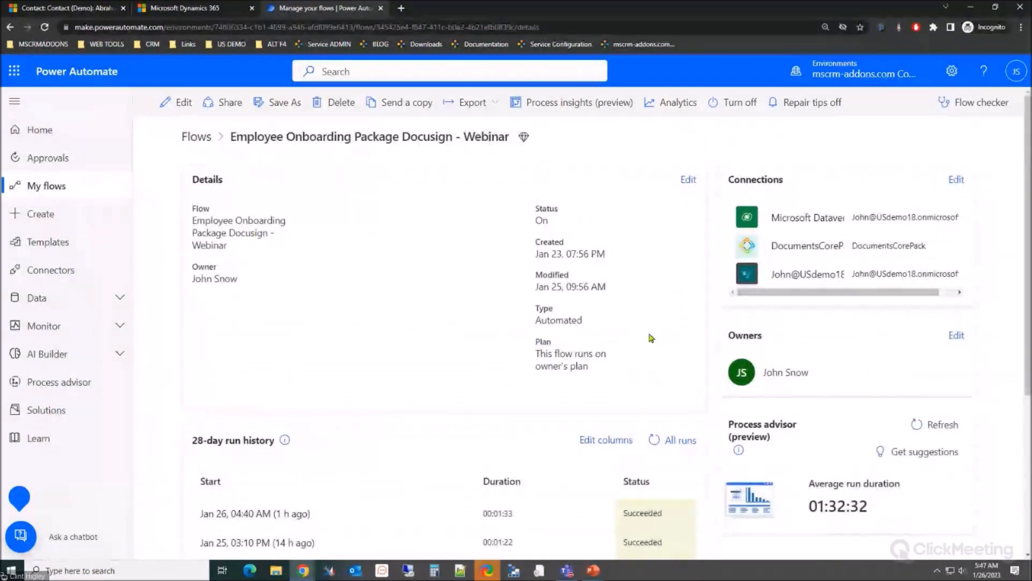
scroll(633, 343, down, 1)
scroll(634, 342, down, 1)
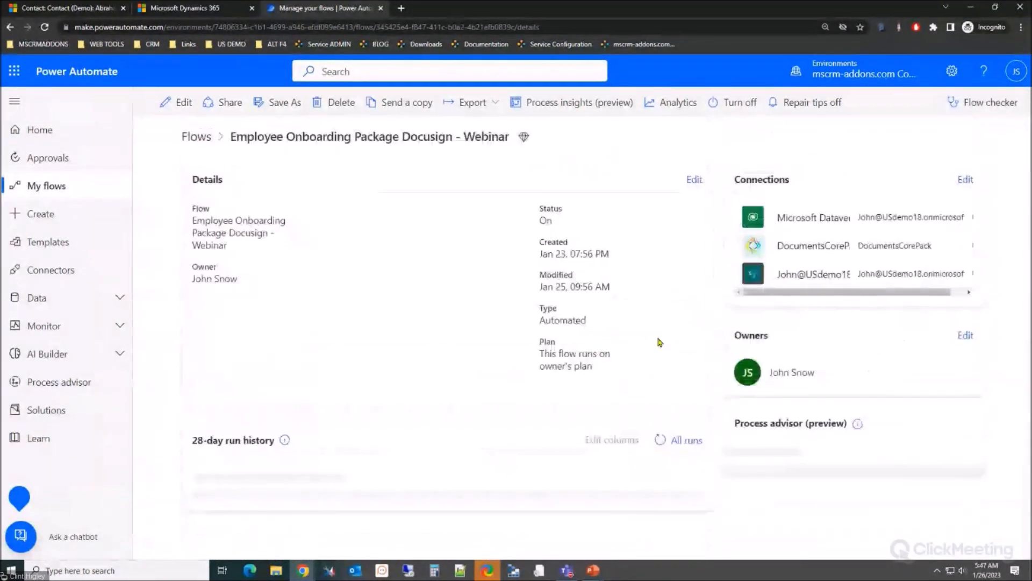
scroll(659, 342, down, 2)
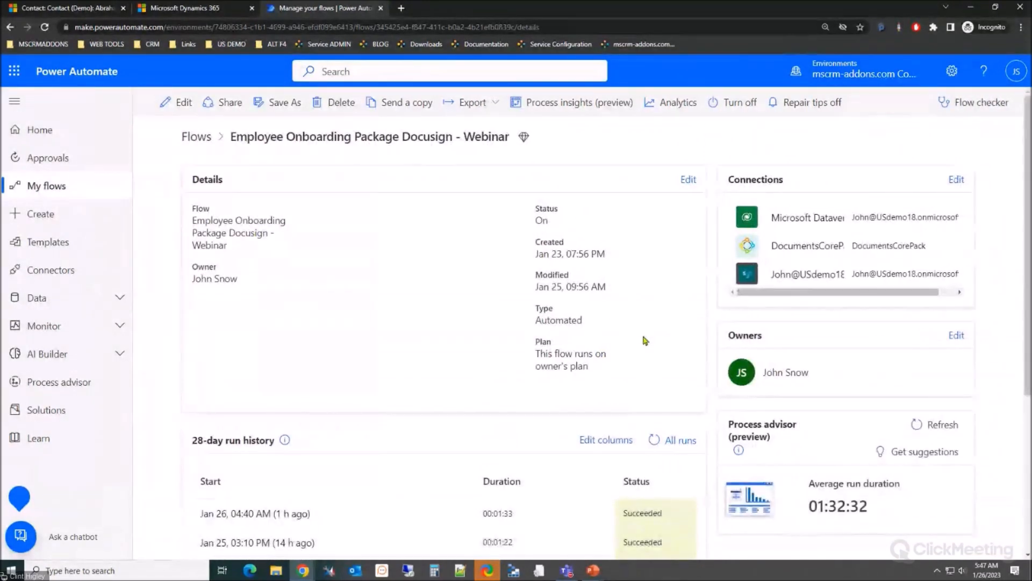
scroll(652, 370, down, 1)
scroll(618, 383, down, 2)
Step: Return to the contact in Dynamics 365 and save it without merging the duplicate record
click(67, 8)
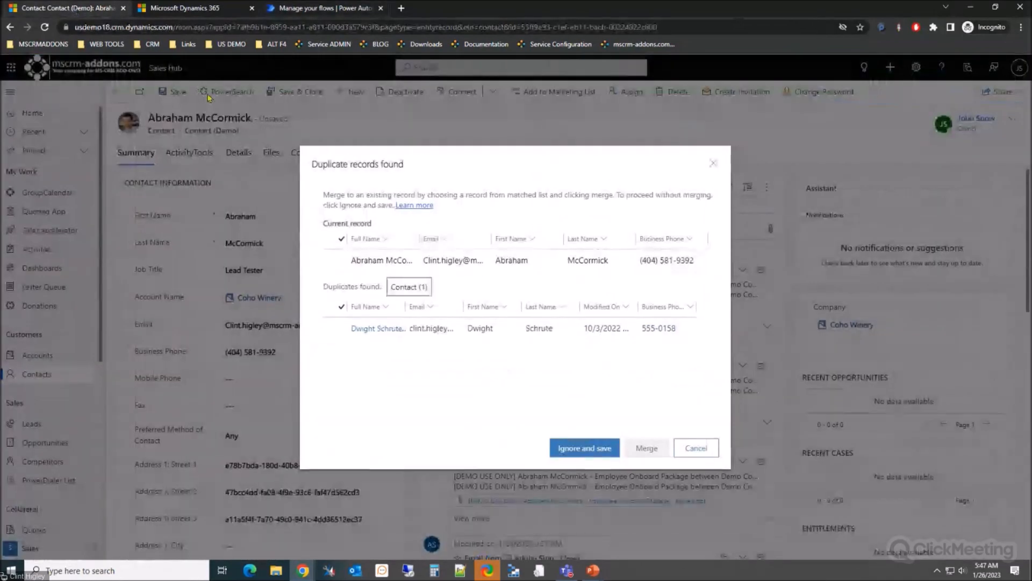
click(575, 451)
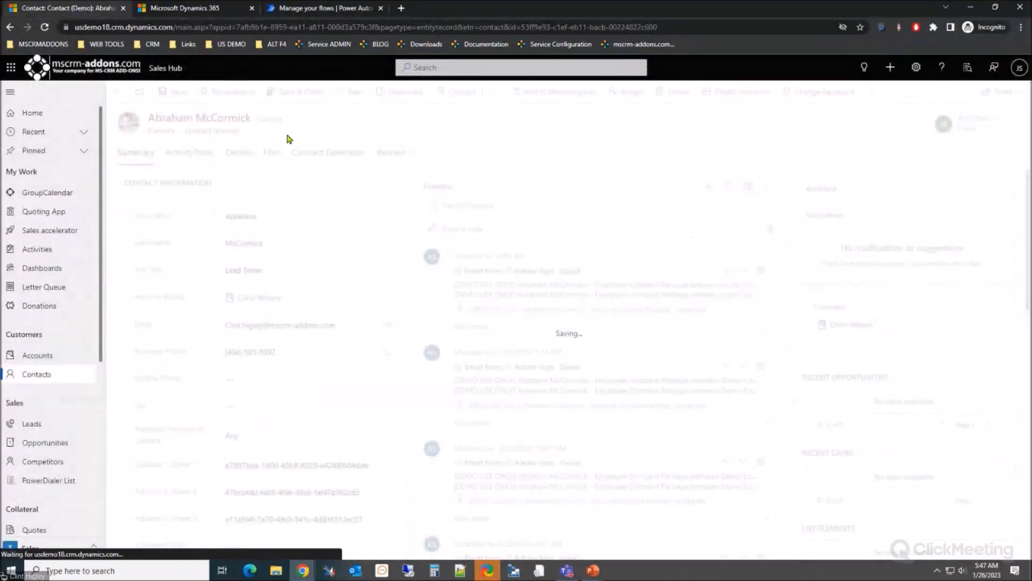
Step: Refresh the flow's run history in Power Automate and open the newest run to monitor its progress
click(320, 8)
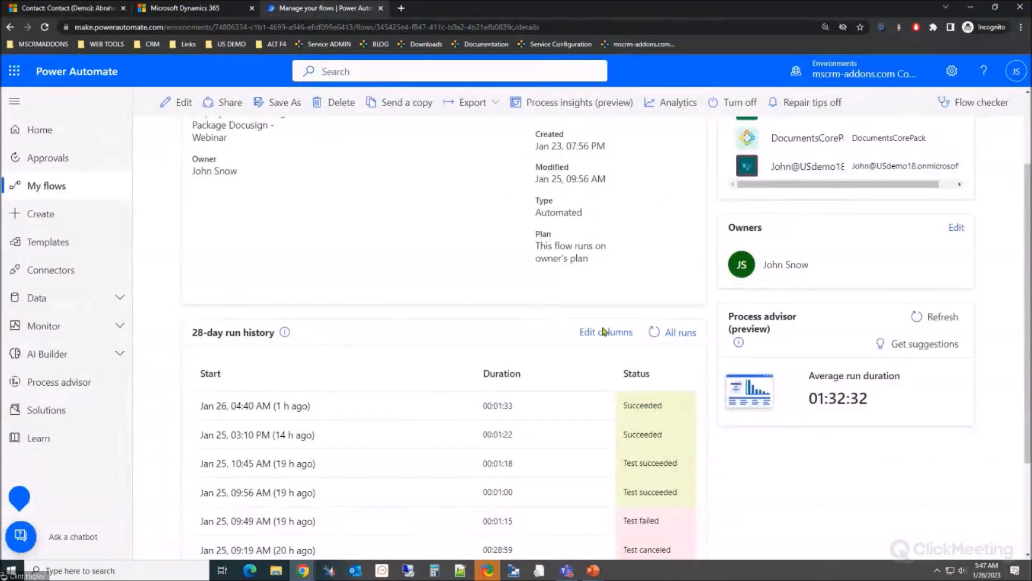
click(655, 335)
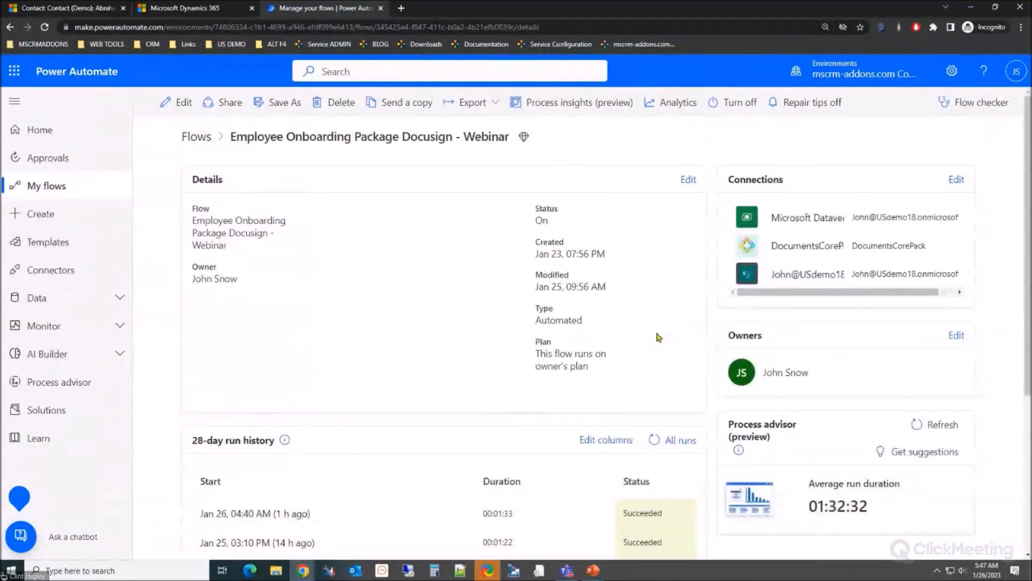
scroll(654, 340, down, 1)
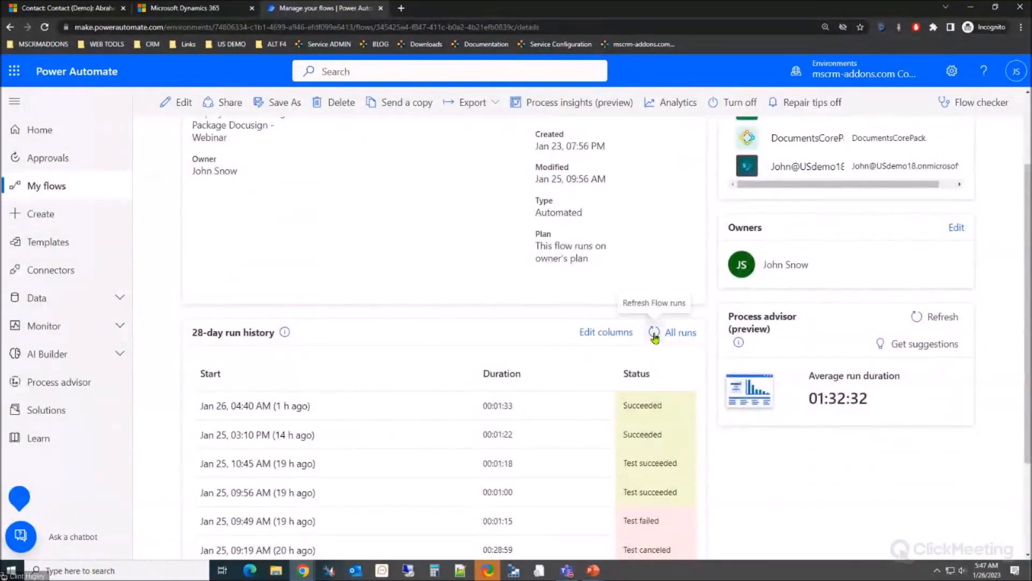
click(655, 335)
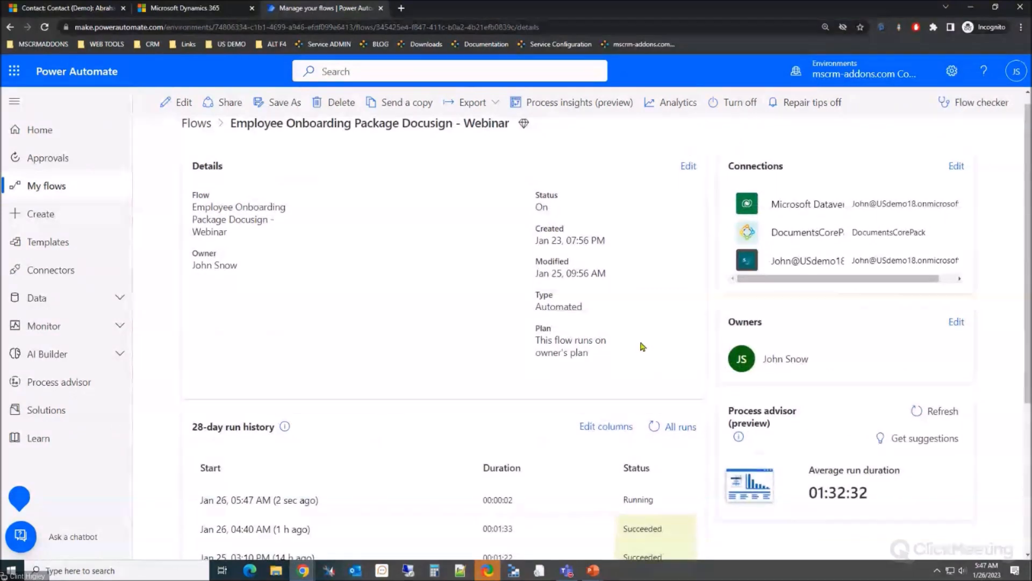
scroll(453, 380, down, 4)
click(243, 354)
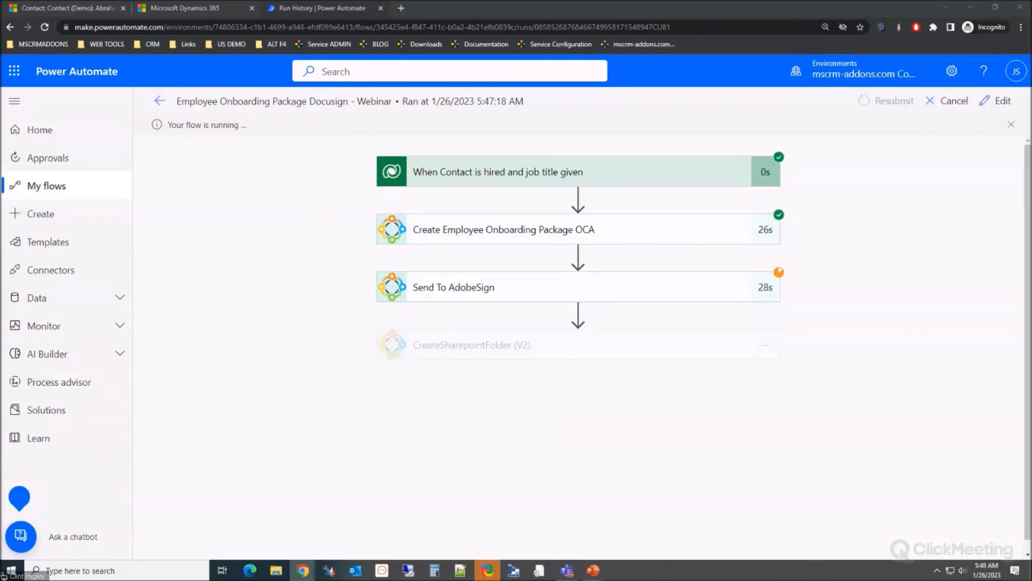
Step: Open the onboarding package from the signature request email in Adobe Acrobat Sign and accept the terms of use
drag(2, 221, 481, 81)
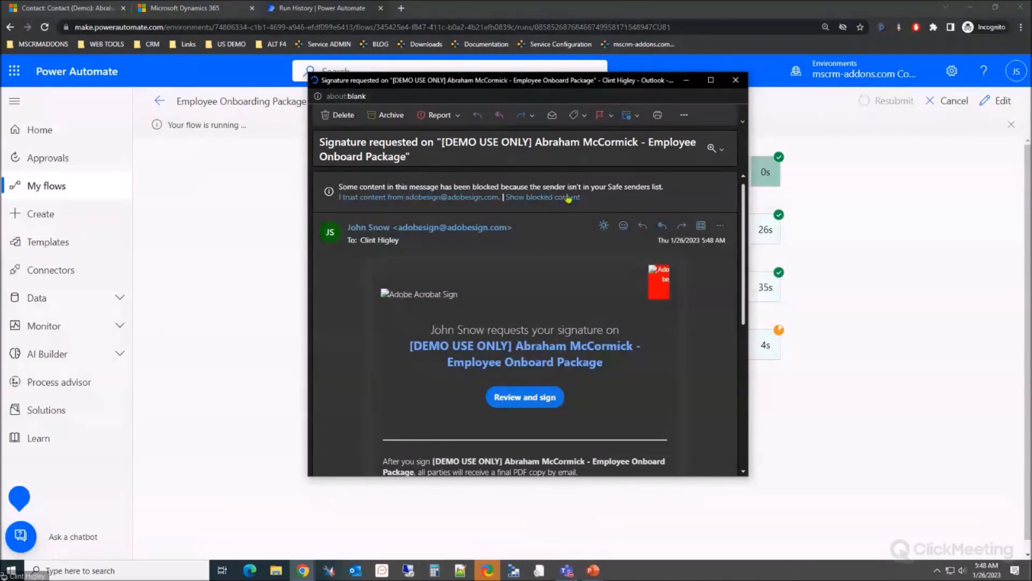
click(528, 399)
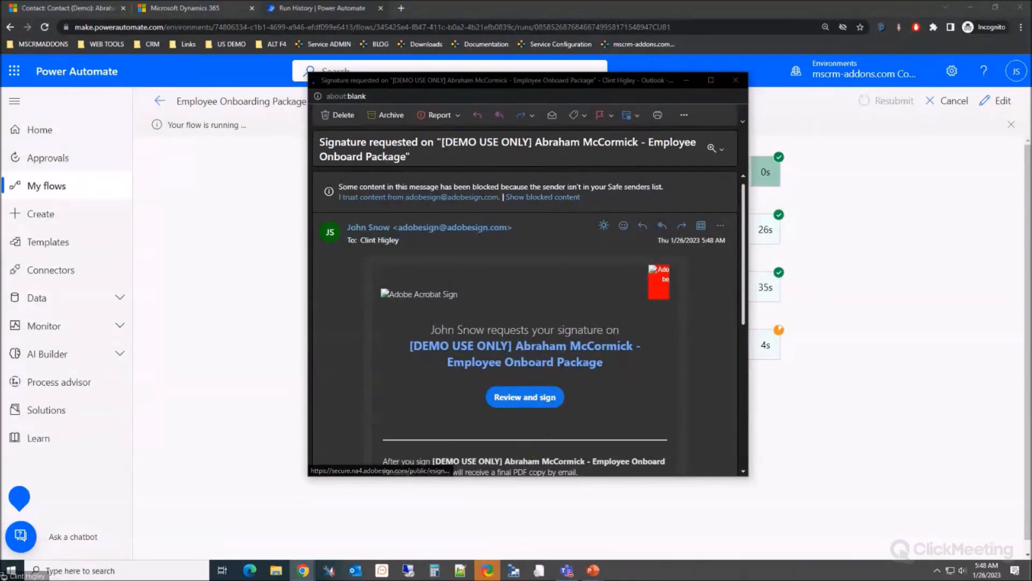
drag(0, 387, 414, 15)
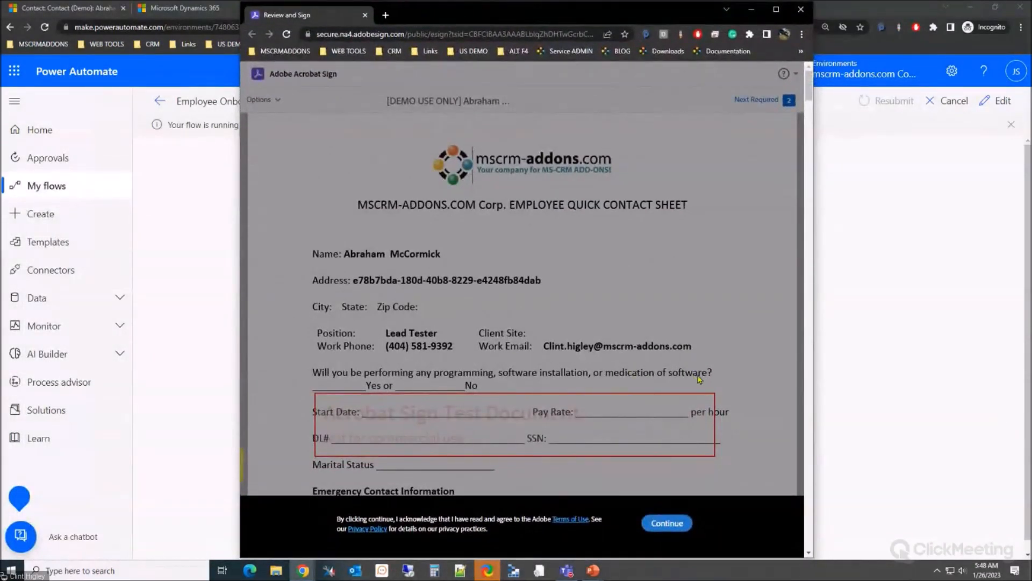
click(667, 523)
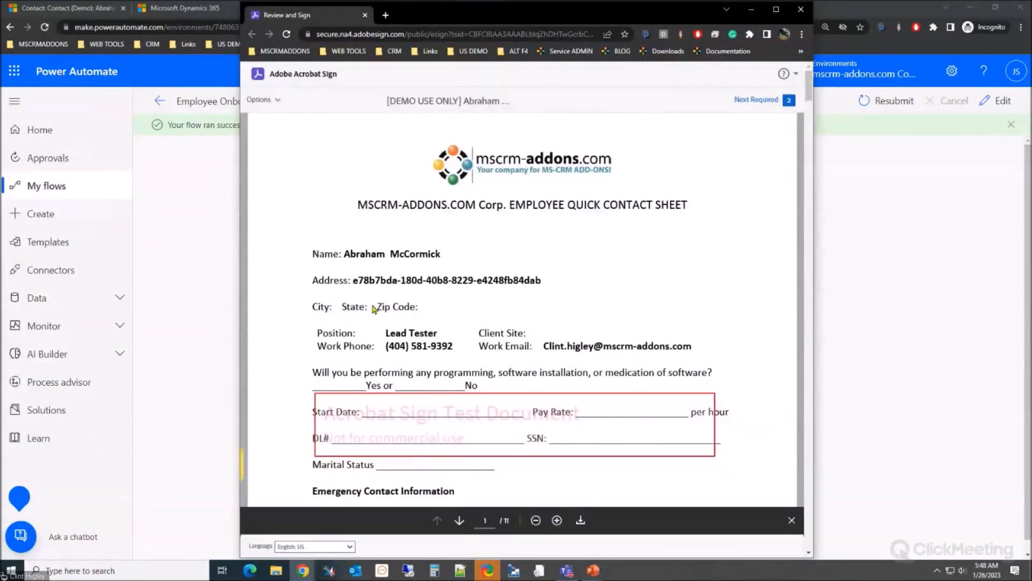
Step: Sign the contact sheet with the signer's typed name and apply that signature to the applicant signature field on page 2
scroll(374, 309, down, 5)
click(451, 374)
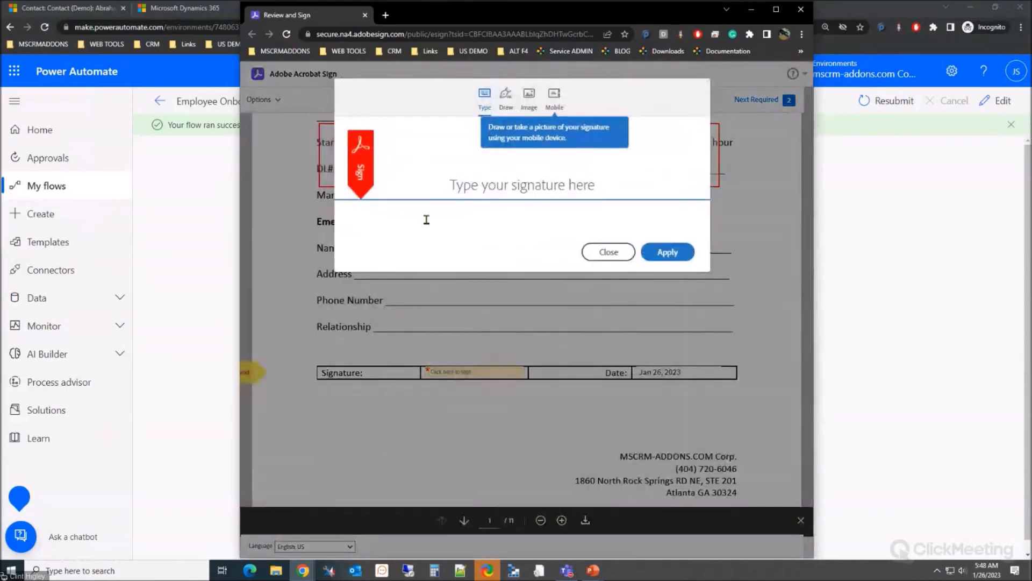
text(Clint)
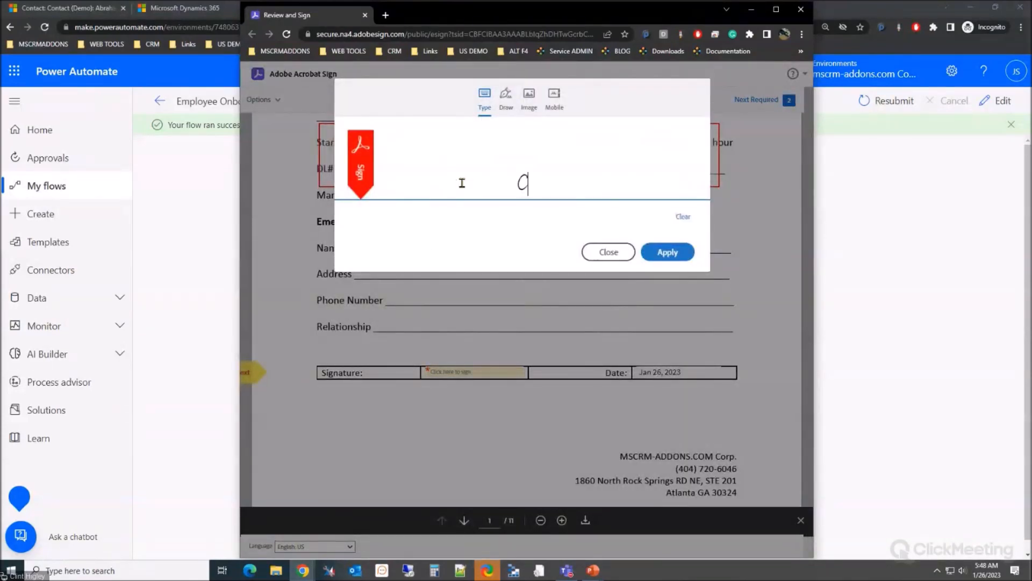
click(681, 252)
click(251, 372)
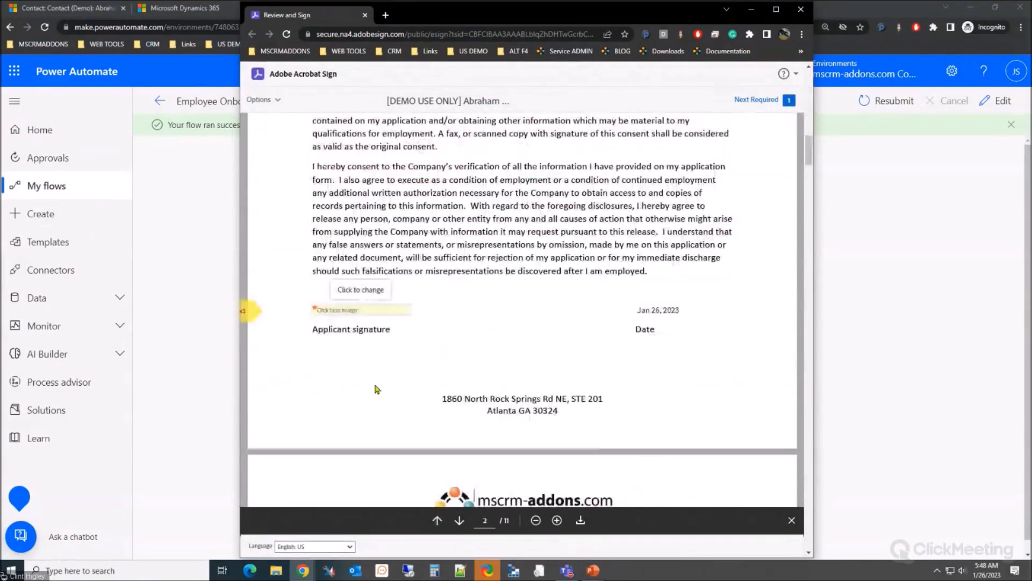
click(353, 312)
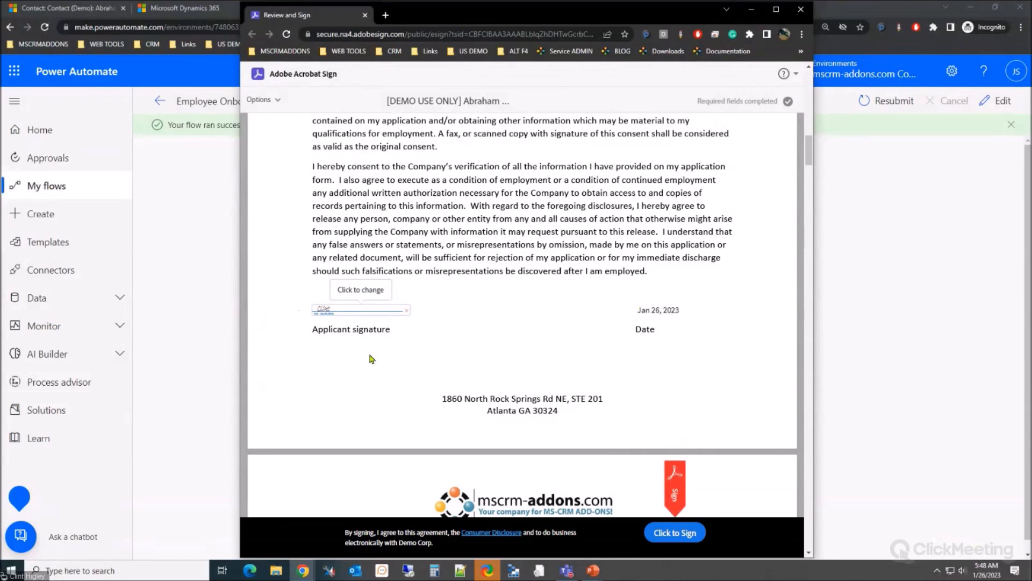
Step: Submit the signed onboarding package, and close the signing page and the signature request email
click(685, 535)
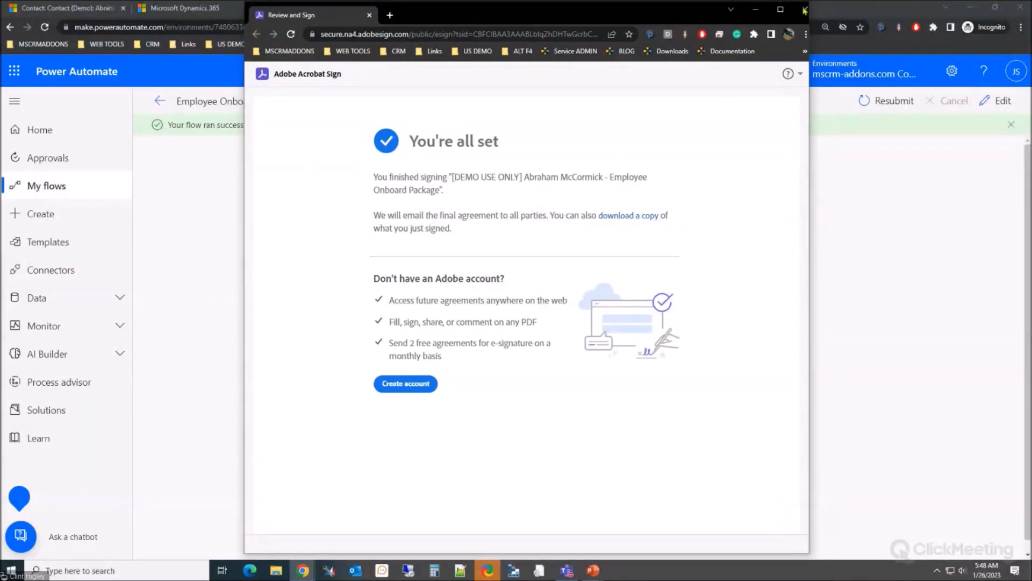
click(802, 9)
click(736, 80)
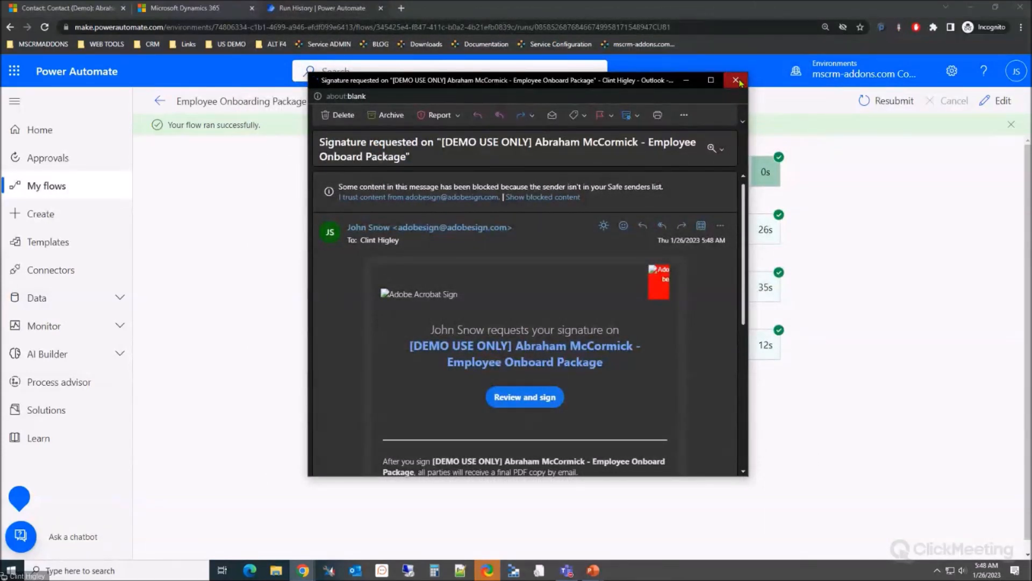
click(736, 80)
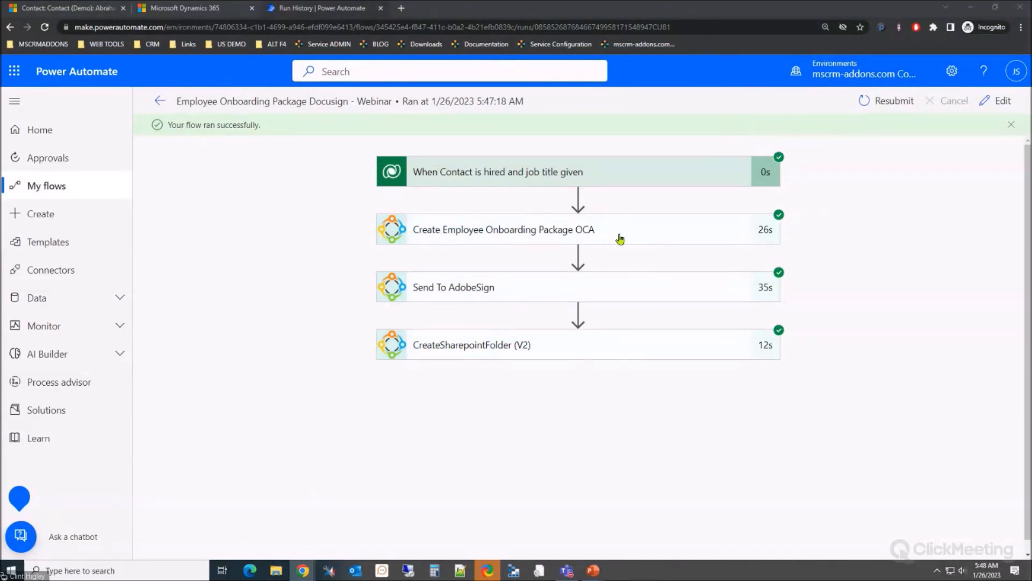
Step: Open the contact's related documents in Dynamics 365 and look inside the Pay Stubs folder
click(70, 7)
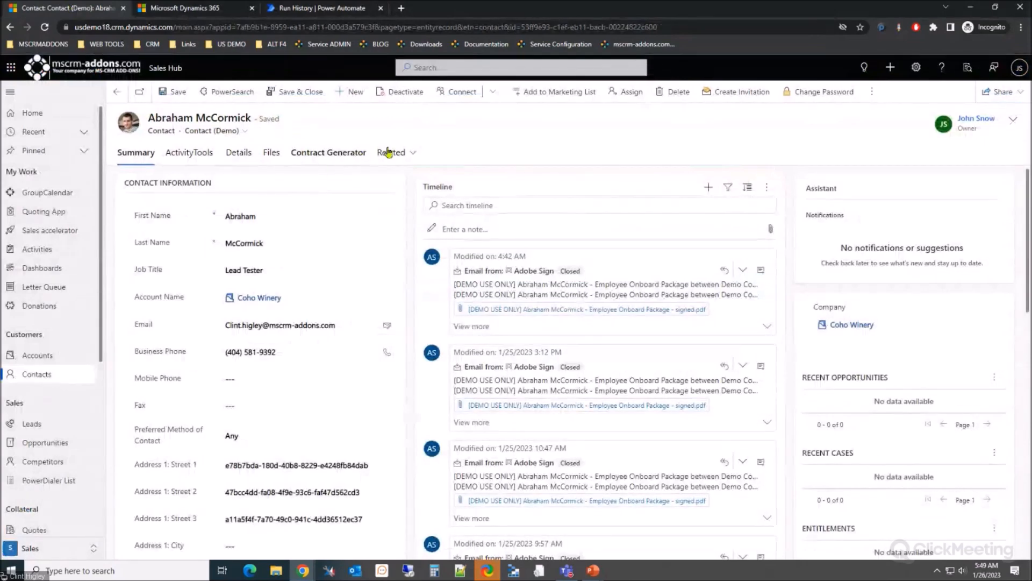
click(414, 155)
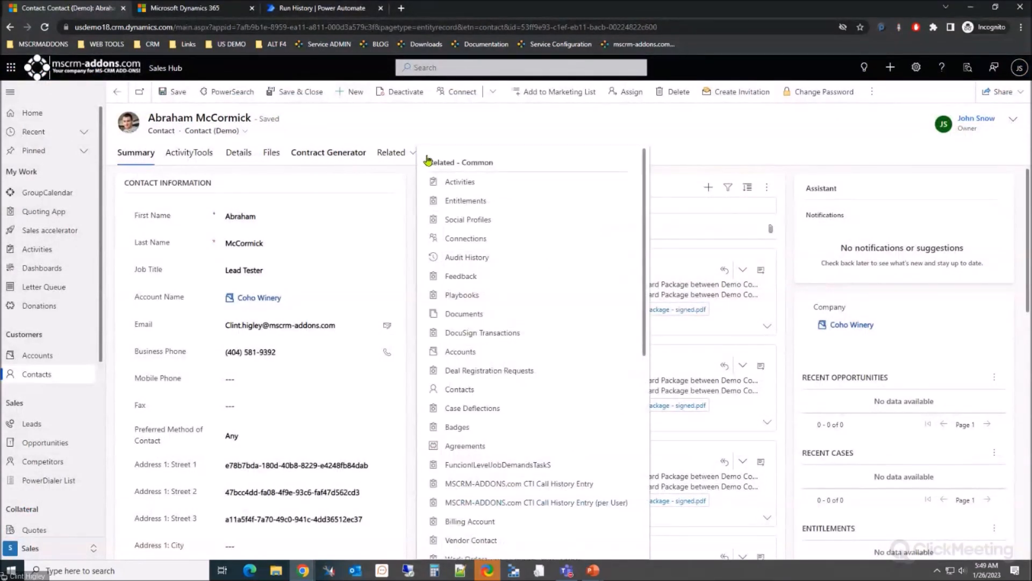
click(477, 315)
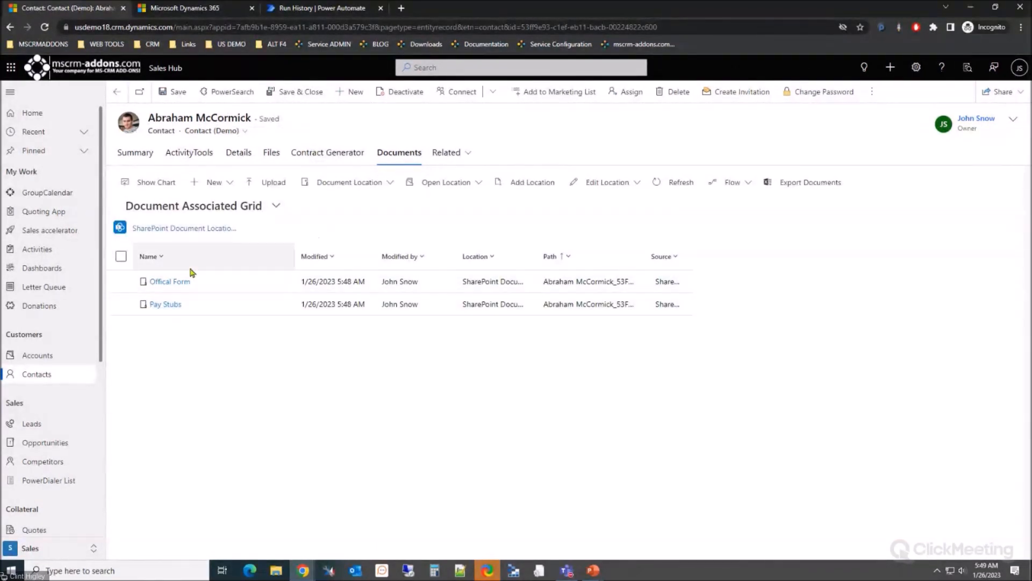
click(163, 302)
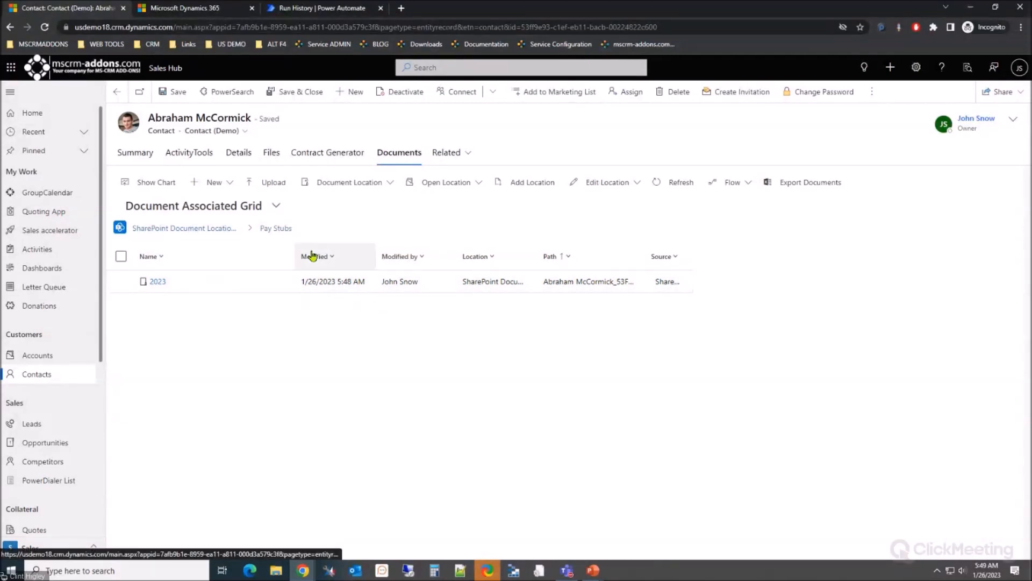
Step: Return to the contact's summary and refresh its timeline to load the newest Adobe Sign email
click(135, 153)
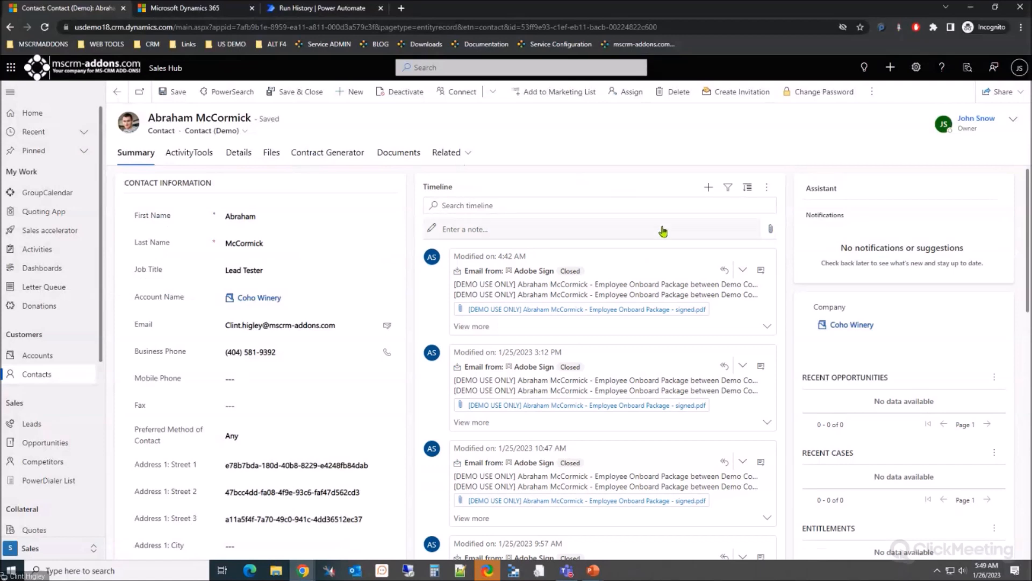
click(772, 189)
click(793, 210)
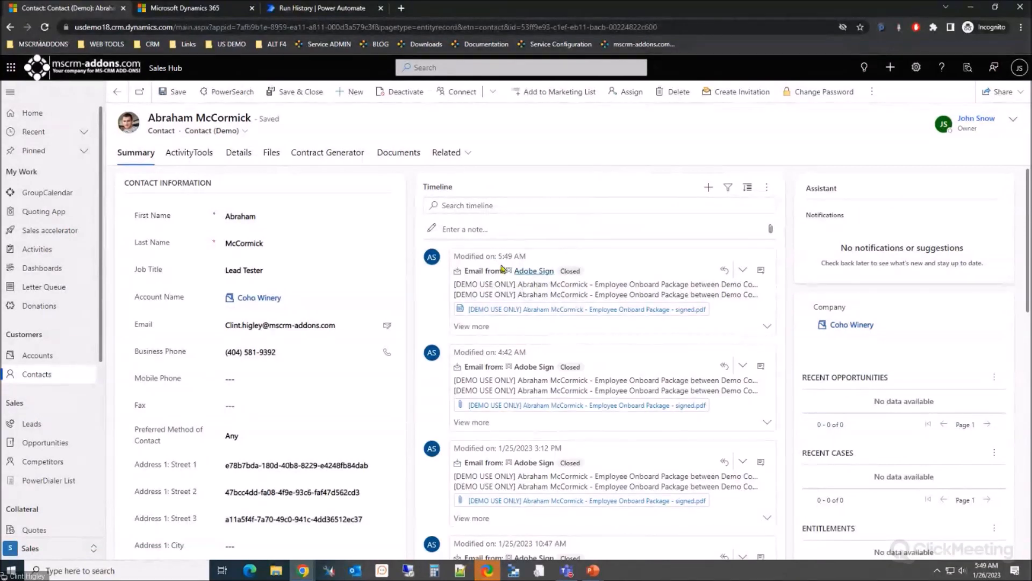
drag(501, 257, 504, 271)
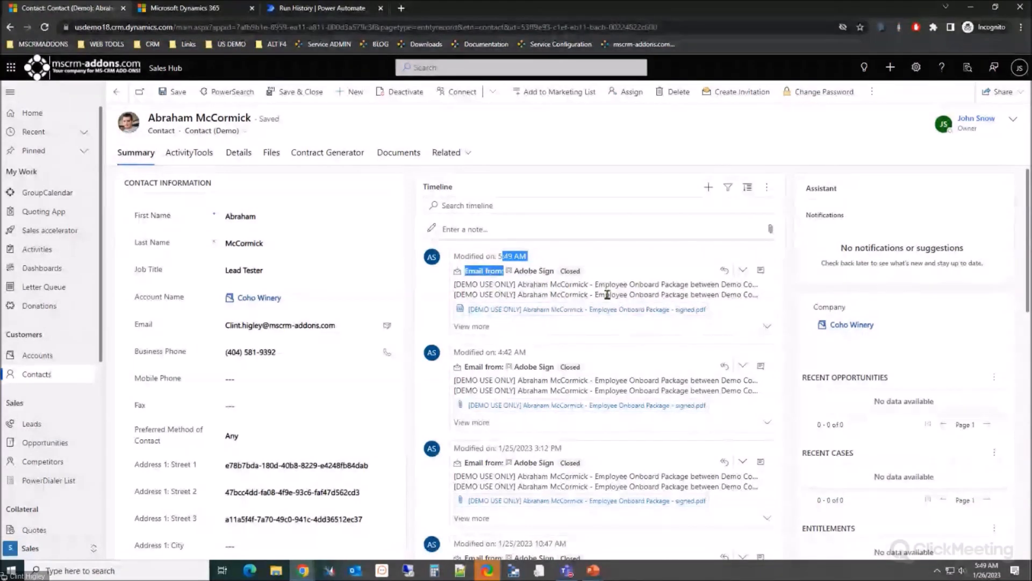
Step: Preview the signed Employee Onboard Package PDF attached to the newest Adobe Sign email, then download and open it
click(586, 309)
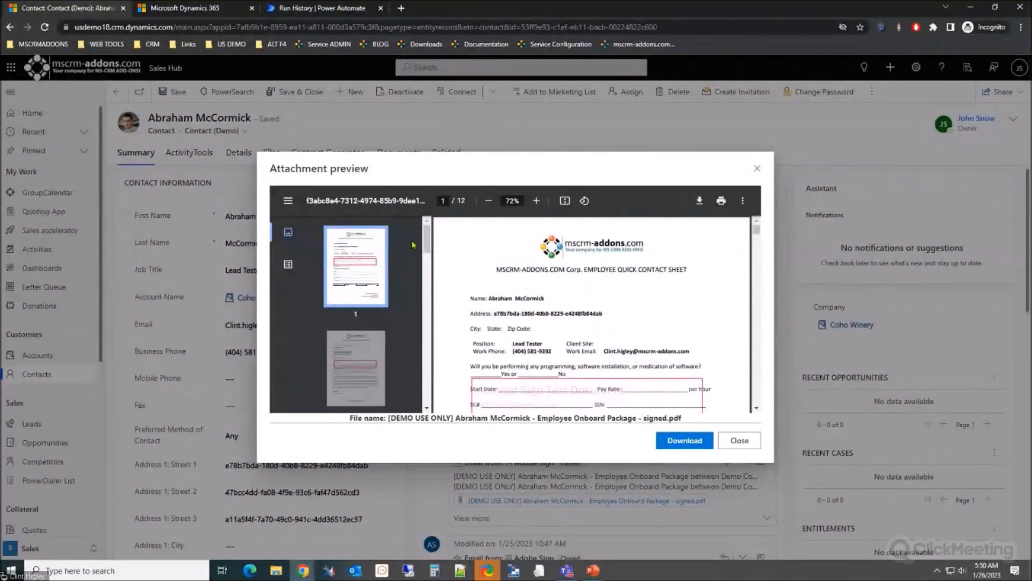
click(758, 169)
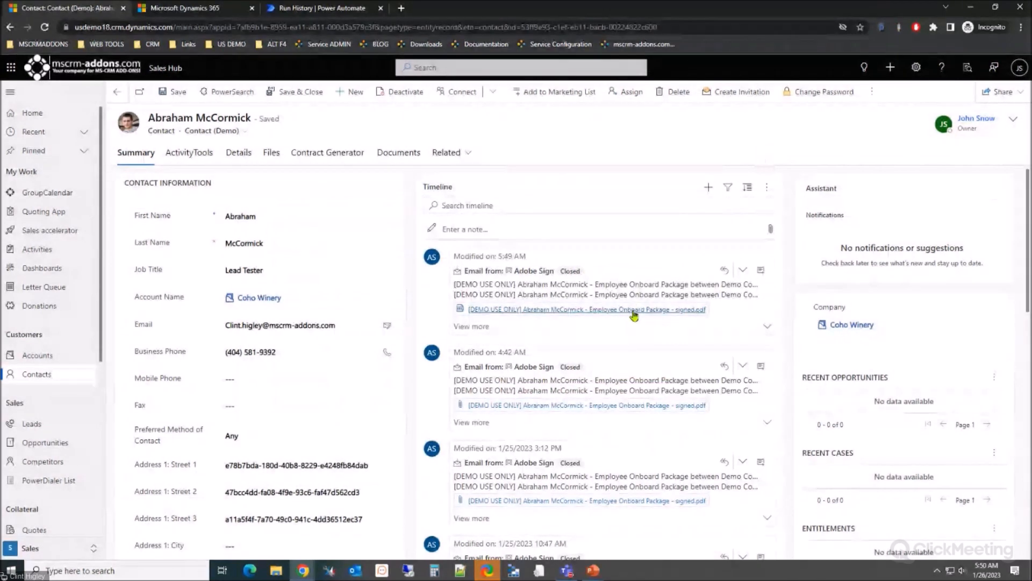
click(634, 311)
click(691, 421)
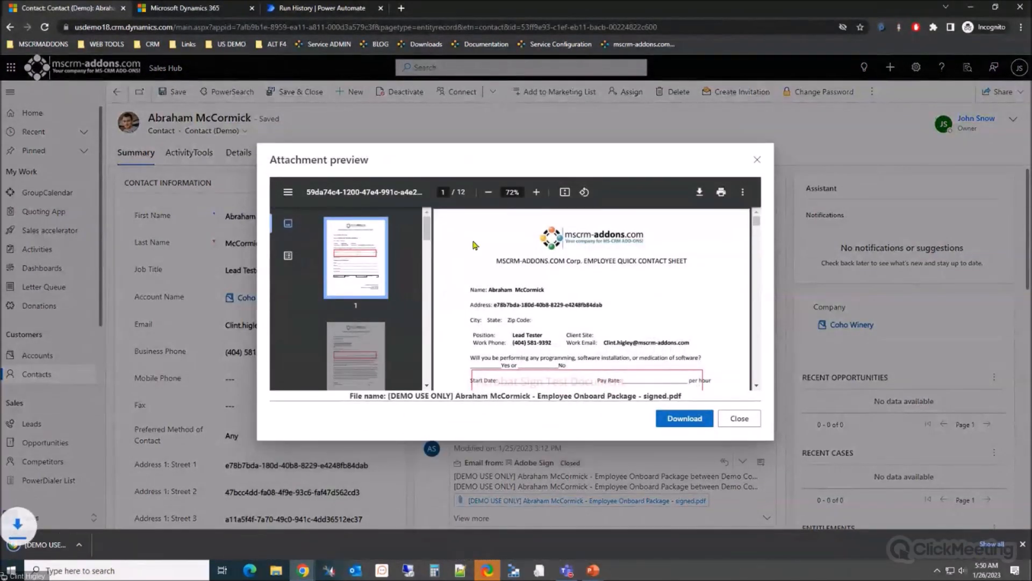
click(62, 544)
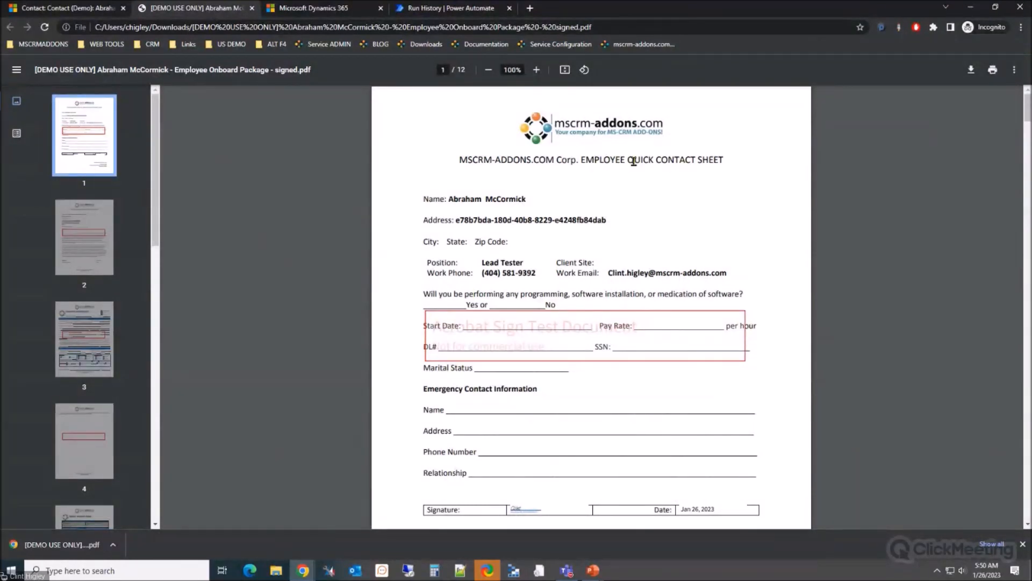
Step: Examine the signed package from the contact sheet and background check consent through the record sheet, direct deposit form and Form W-4, including signatures and dates
scroll(528, 187, down, 4)
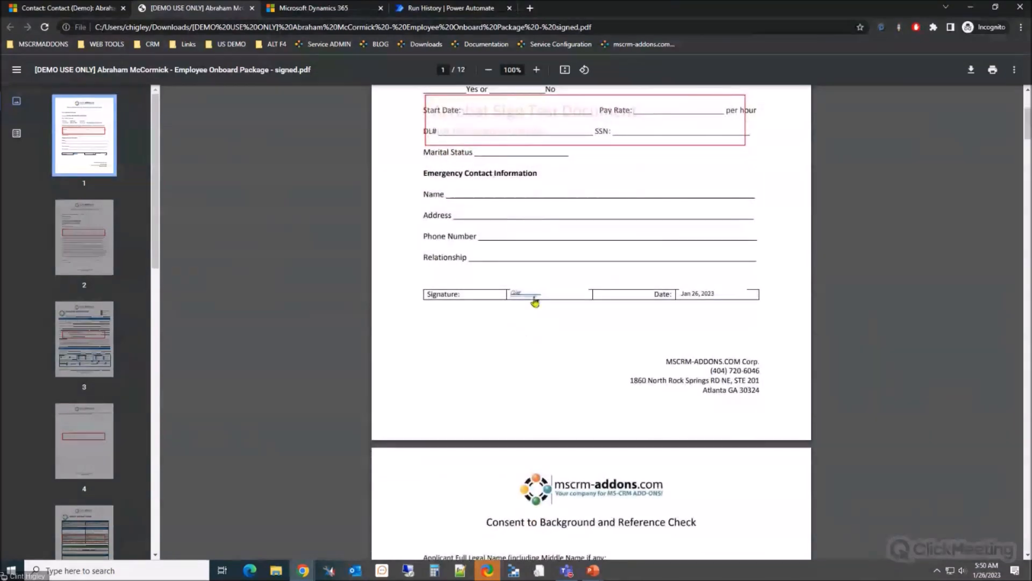
scroll(655, 311, down, 5)
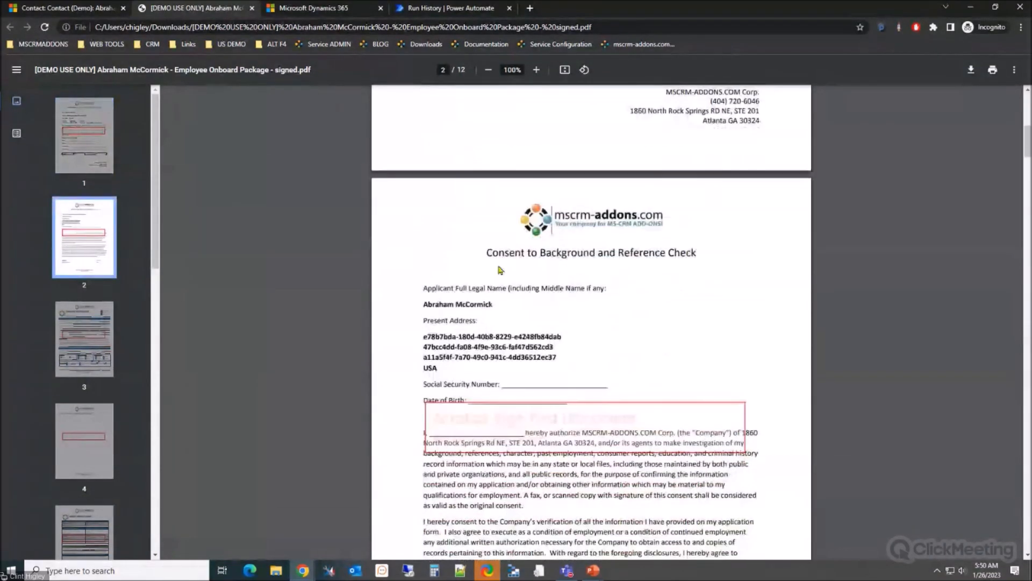
scroll(500, 210, up, 3)
scroll(511, 215, down, 4)
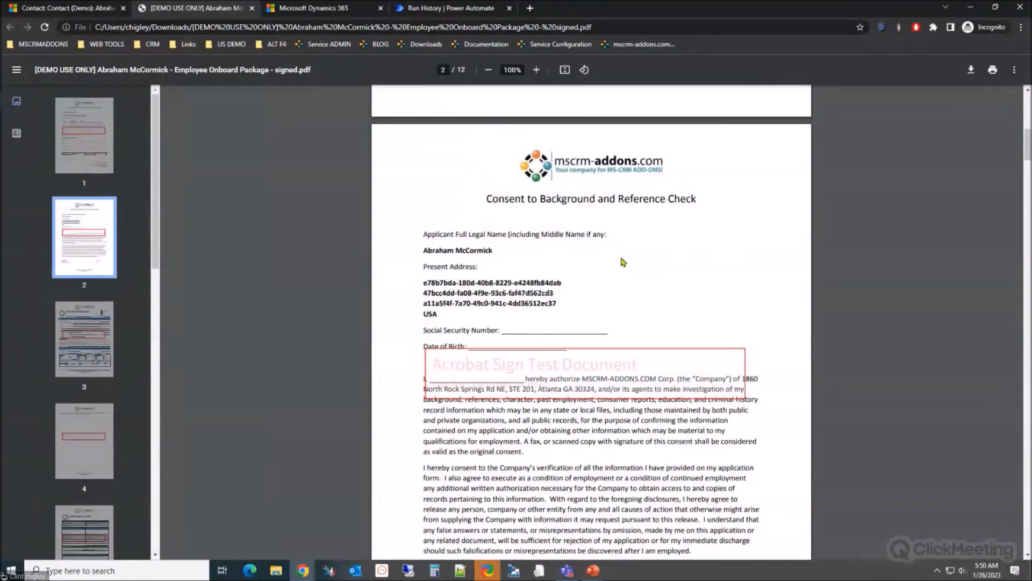
scroll(622, 262, down, 7)
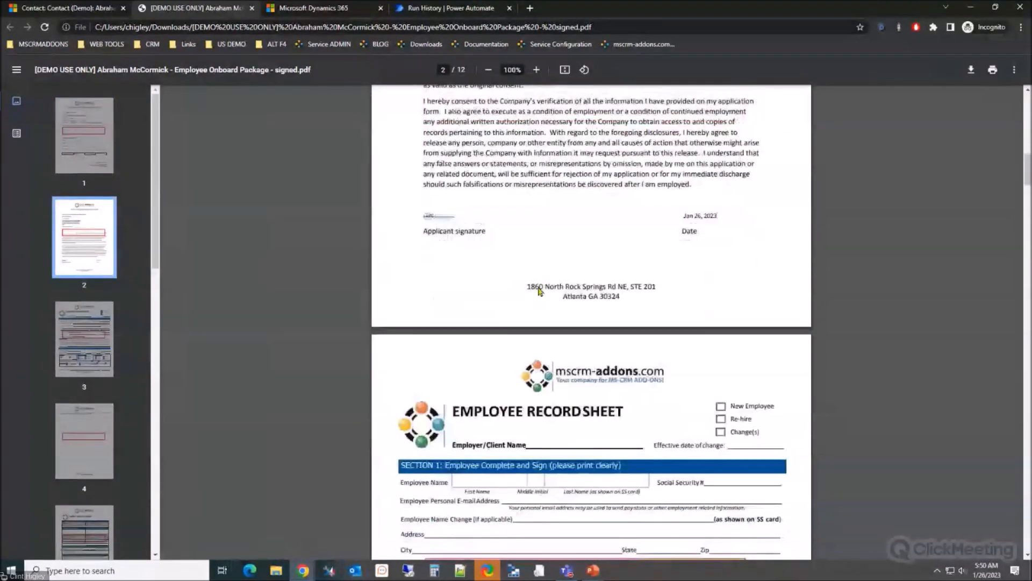
scroll(540, 291, down, 5)
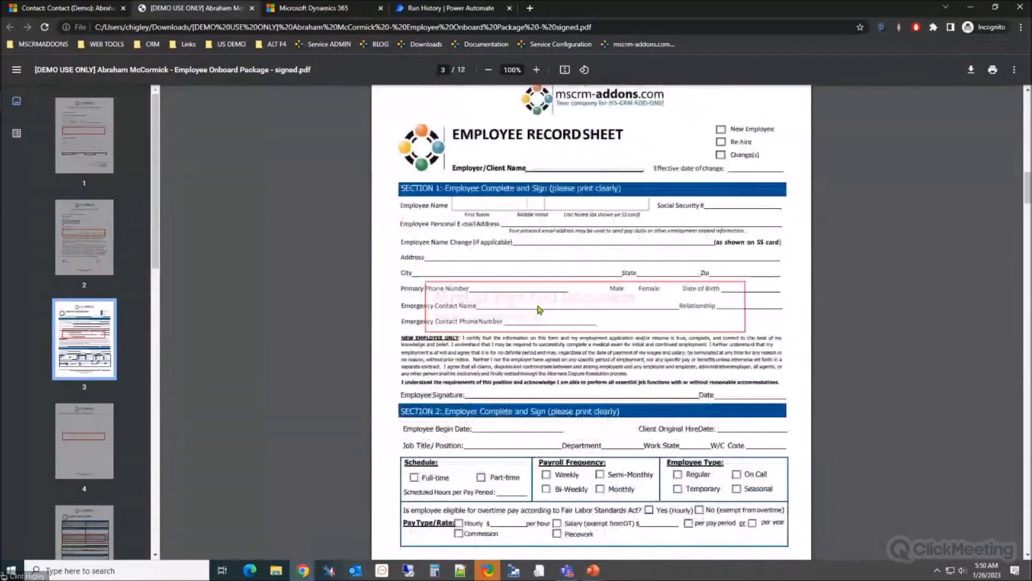
scroll(540, 309, down, 2)
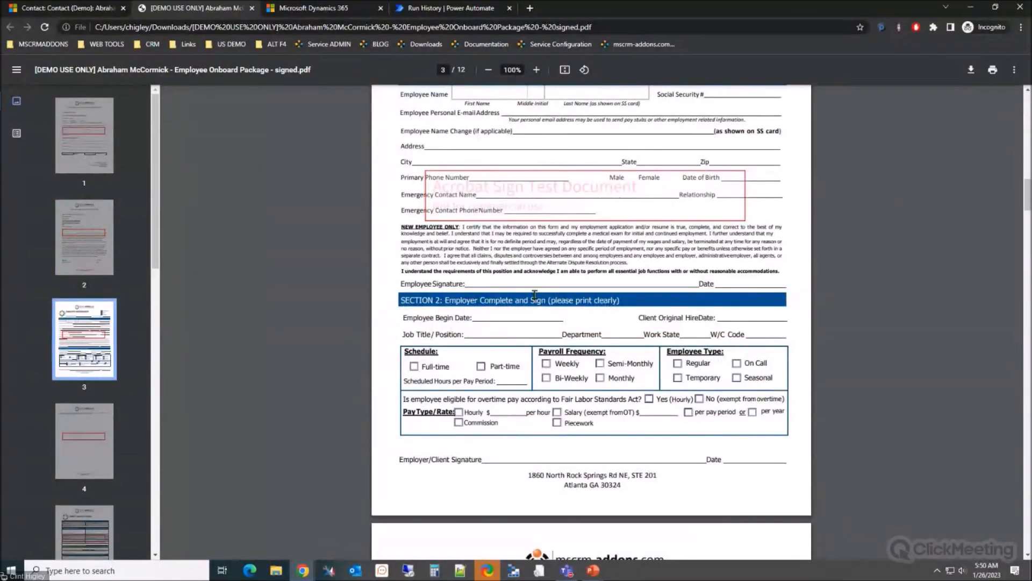
scroll(530, 290, down, 5)
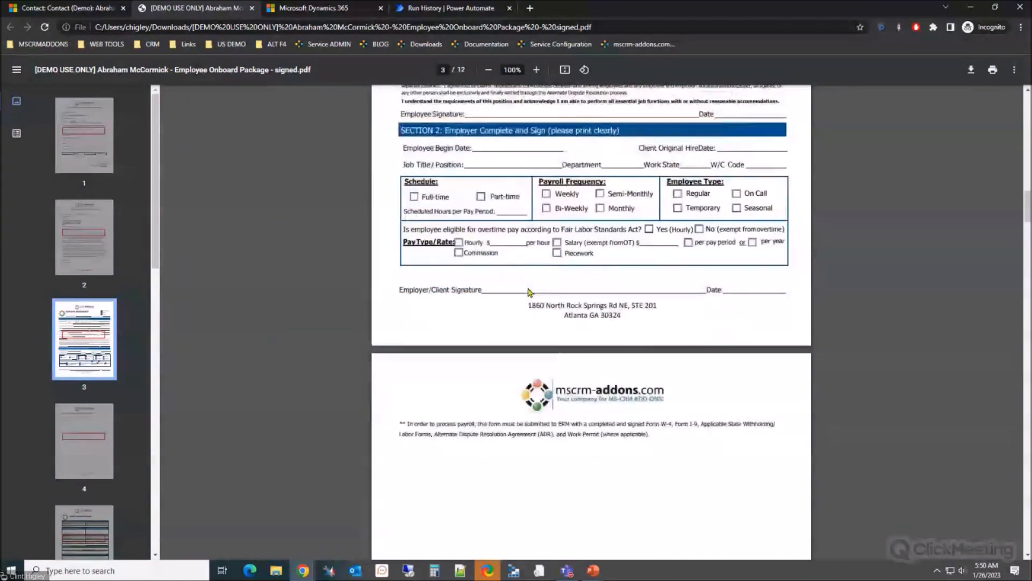
scroll(526, 292, down, 12)
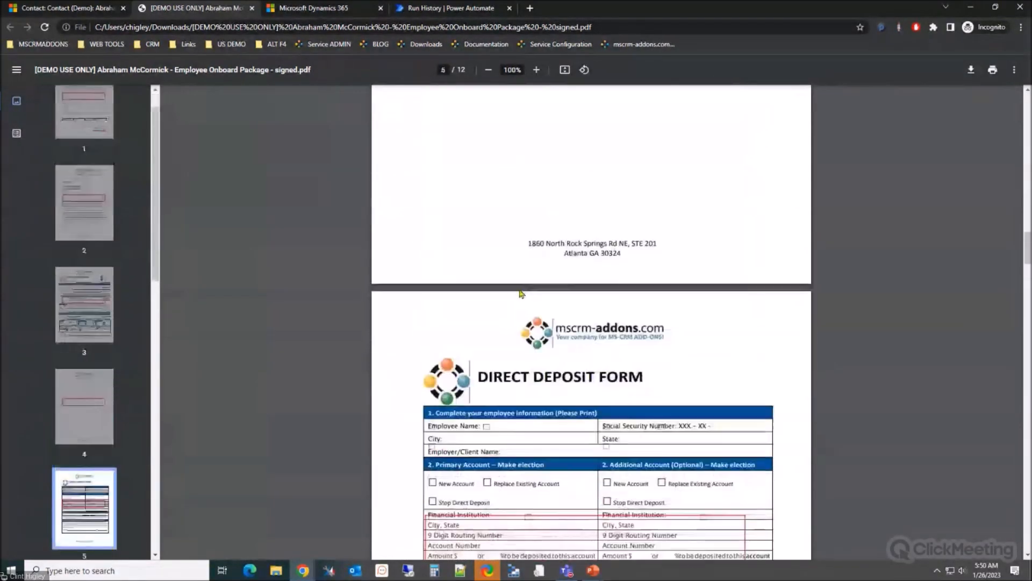
scroll(486, 299, down, 2)
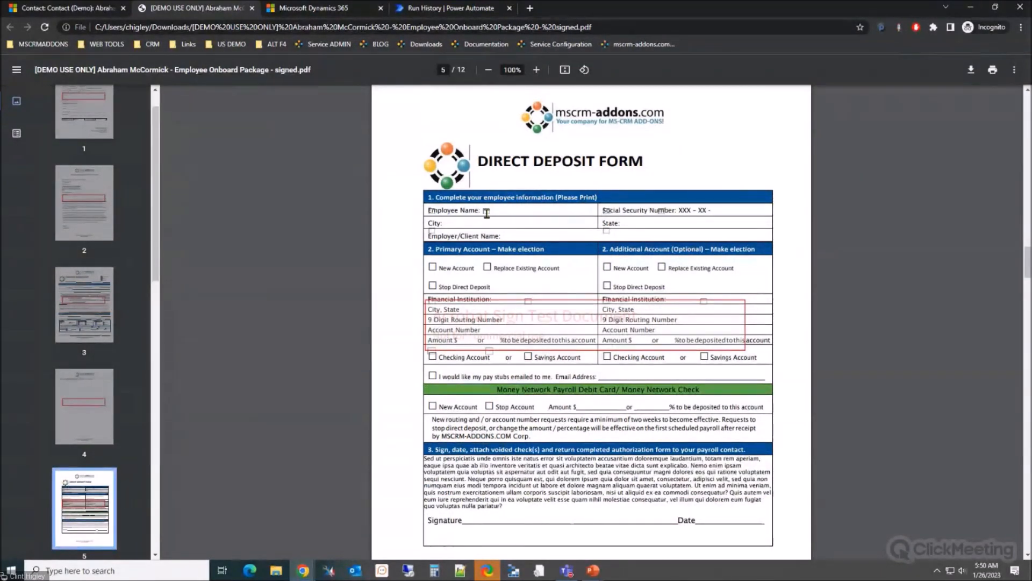
scroll(487, 213, down, 10)
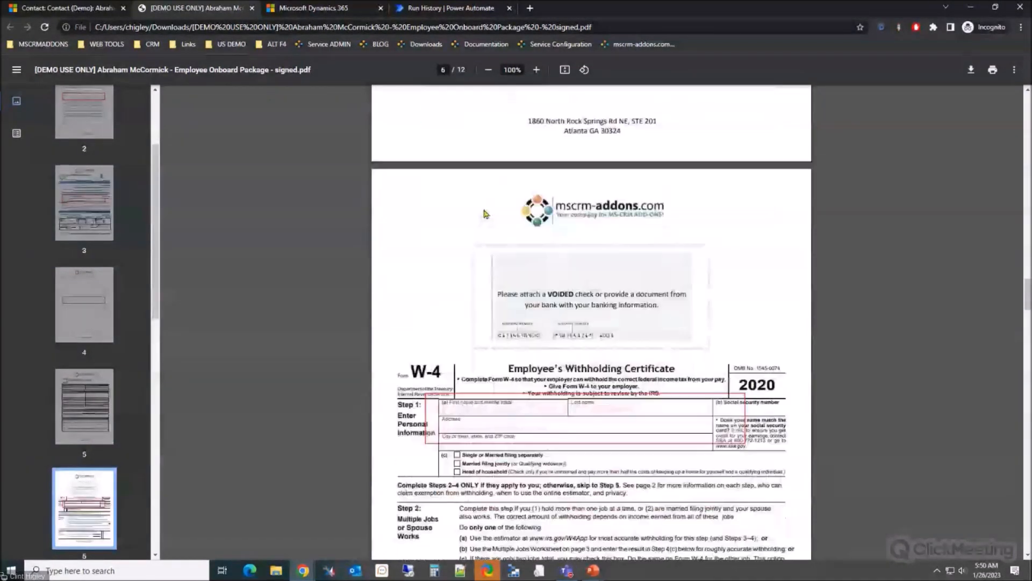
scroll(486, 213, down, 3)
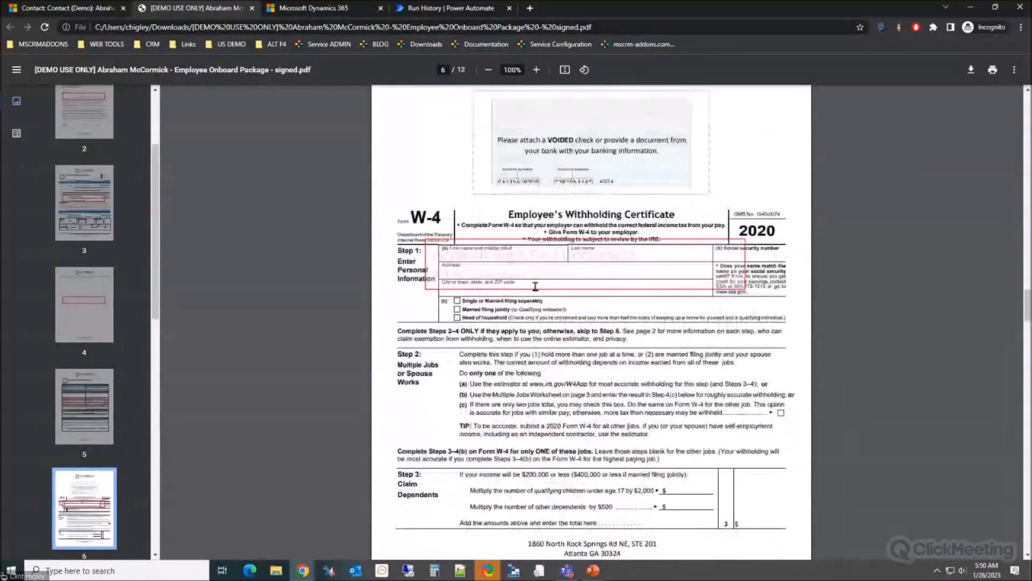
scroll(535, 286, down, 5)
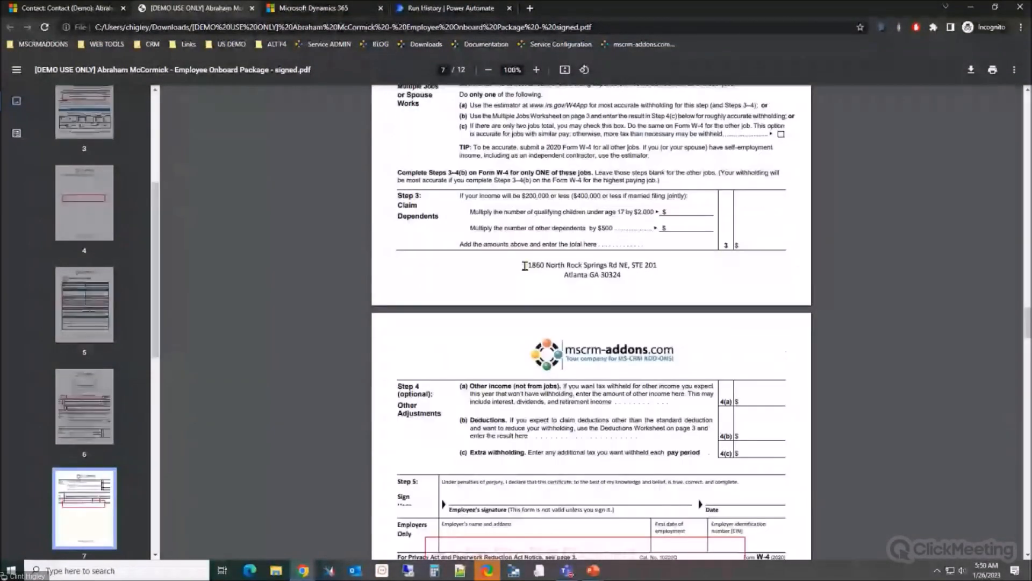
scroll(525, 266, down, 3)
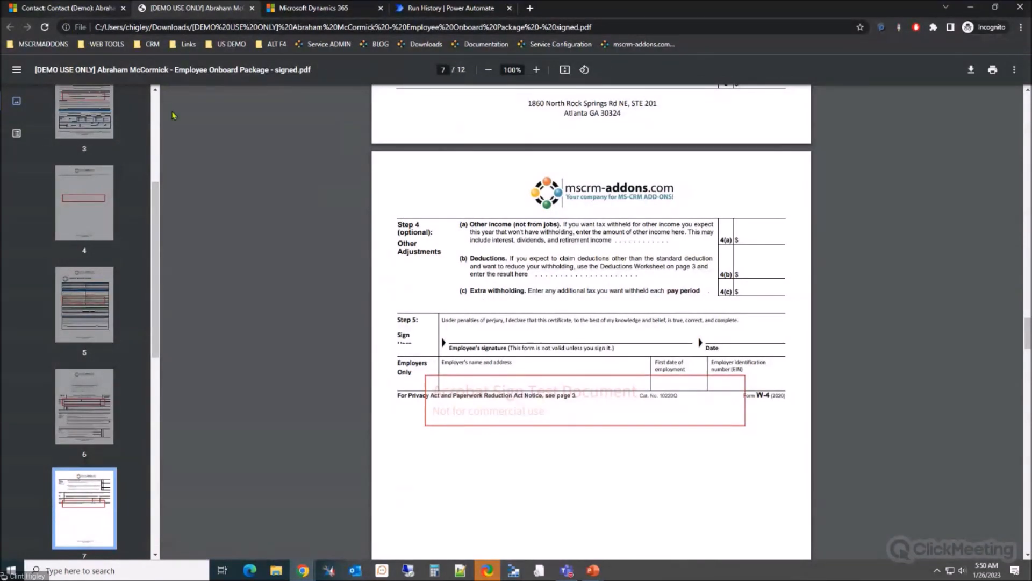
Step: Switch to the running PowerPoint slide show at the live demo and roadmap slide
mouse_move(591, 569)
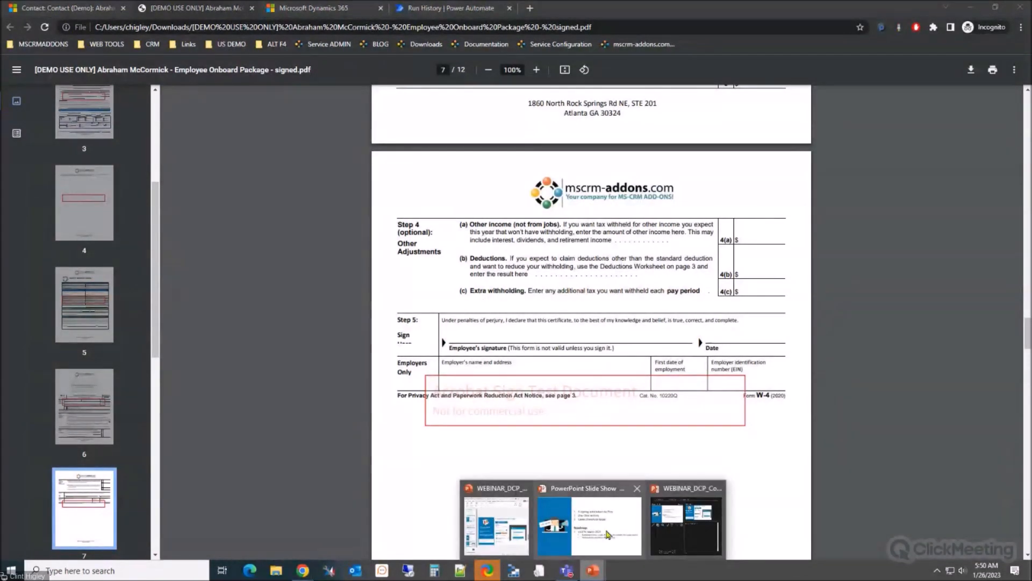
click(637, 536)
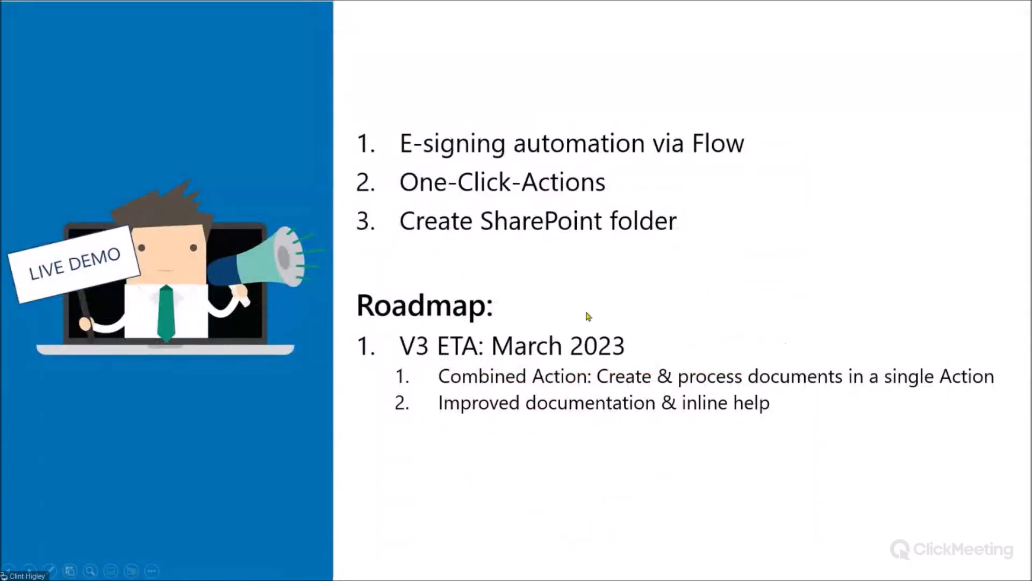